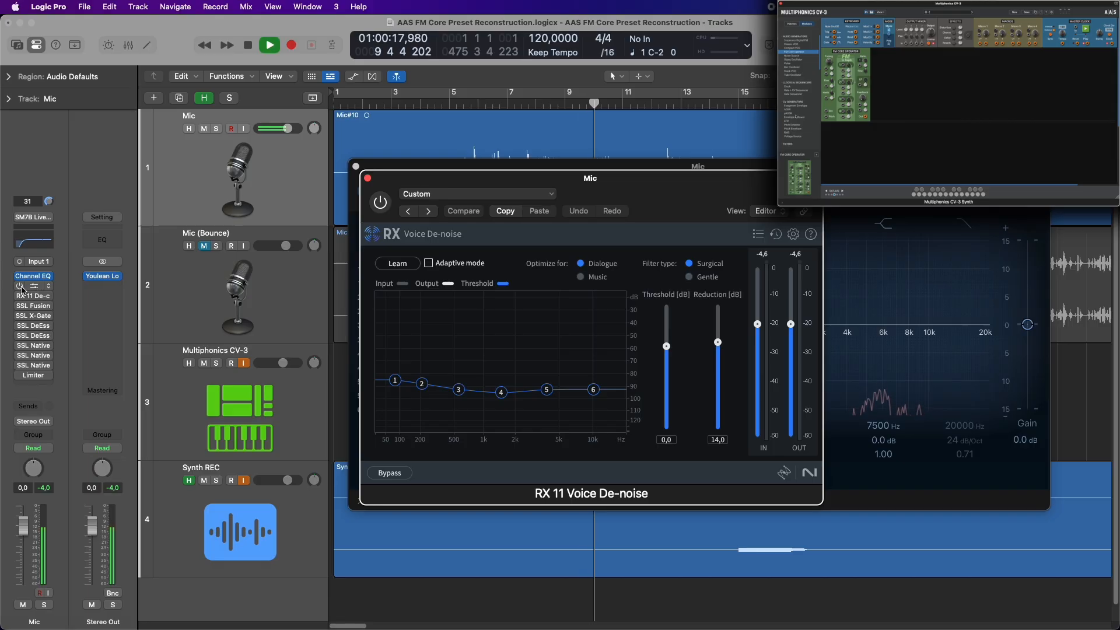
Enable RX Voice De-noise and De-click on the Mic track, raising de-noise threshold points 2 and 3, with point 3 at -90.1 dB
left_click(19, 287)
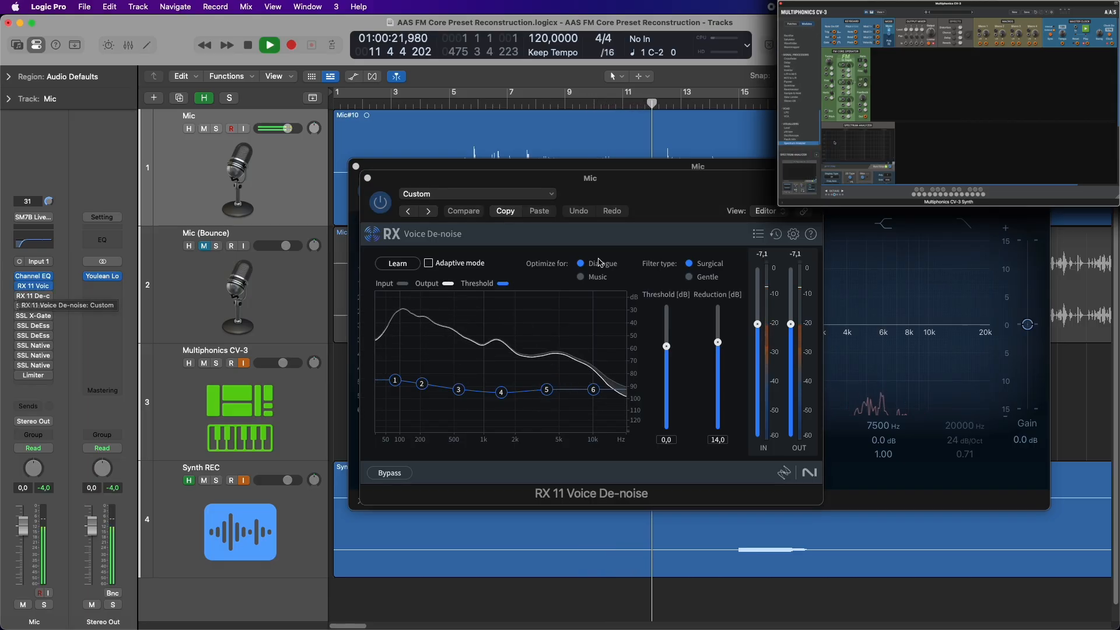
left_click_drag(422, 383, 459, 388)
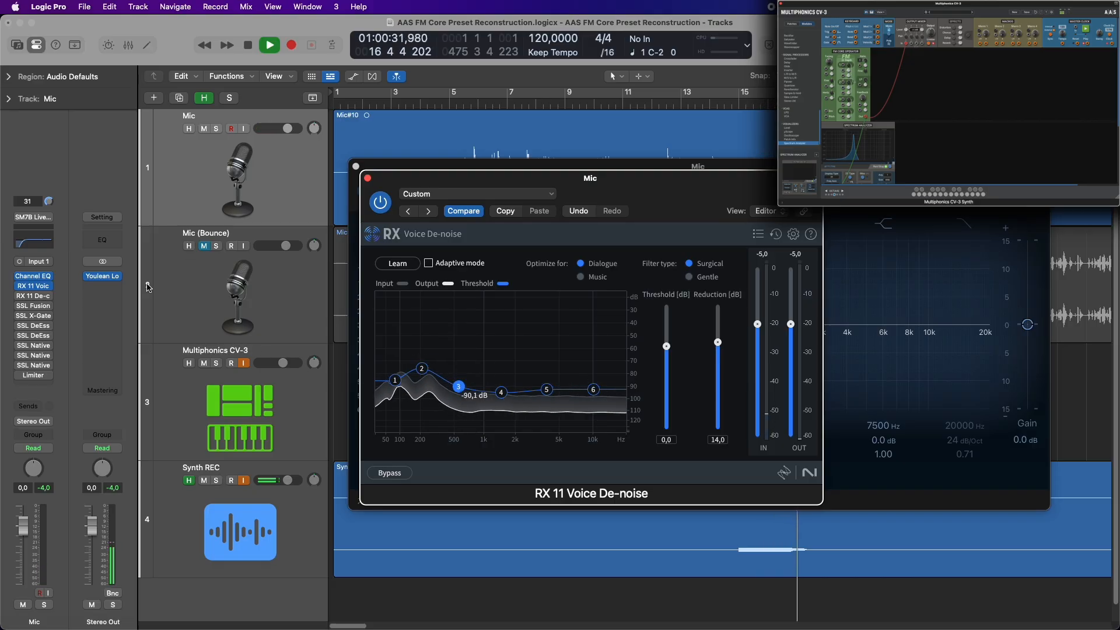
left_click(34, 298)
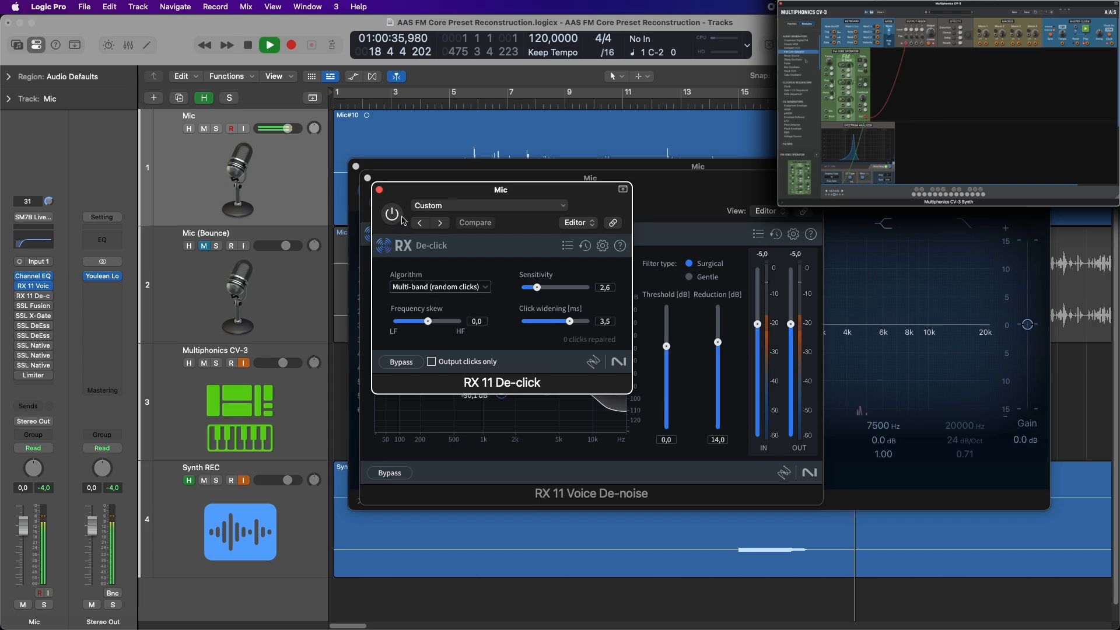
Unmute the Mic (Bounce) track, mute the original Mic track, and select Mic (Bounce)
left_click(203, 245)
left_click(204, 128)
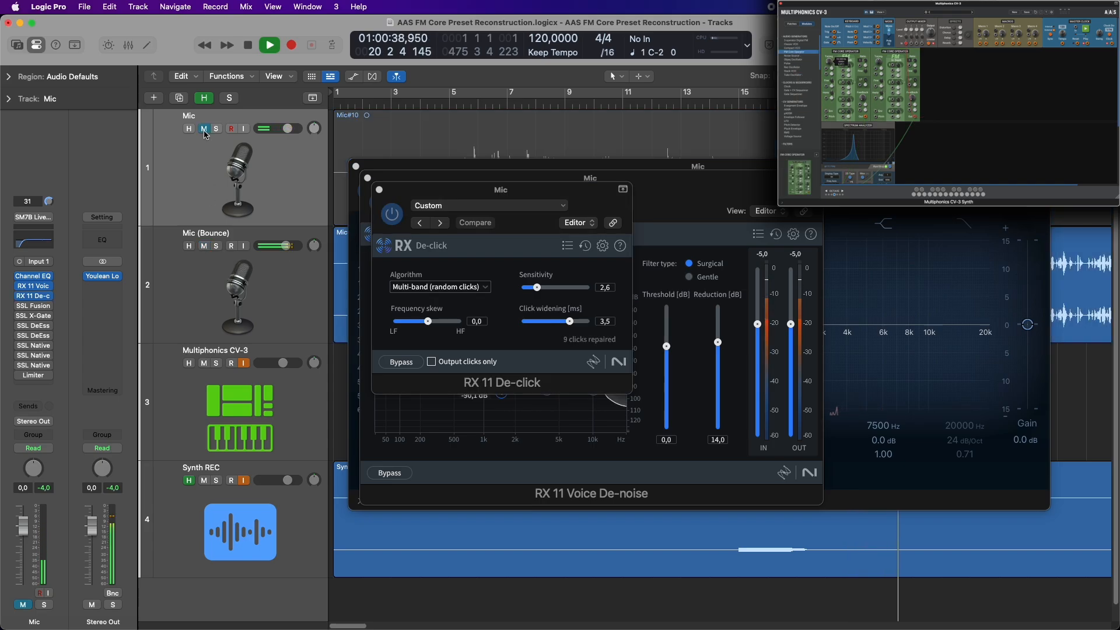
left_click(297, 239)
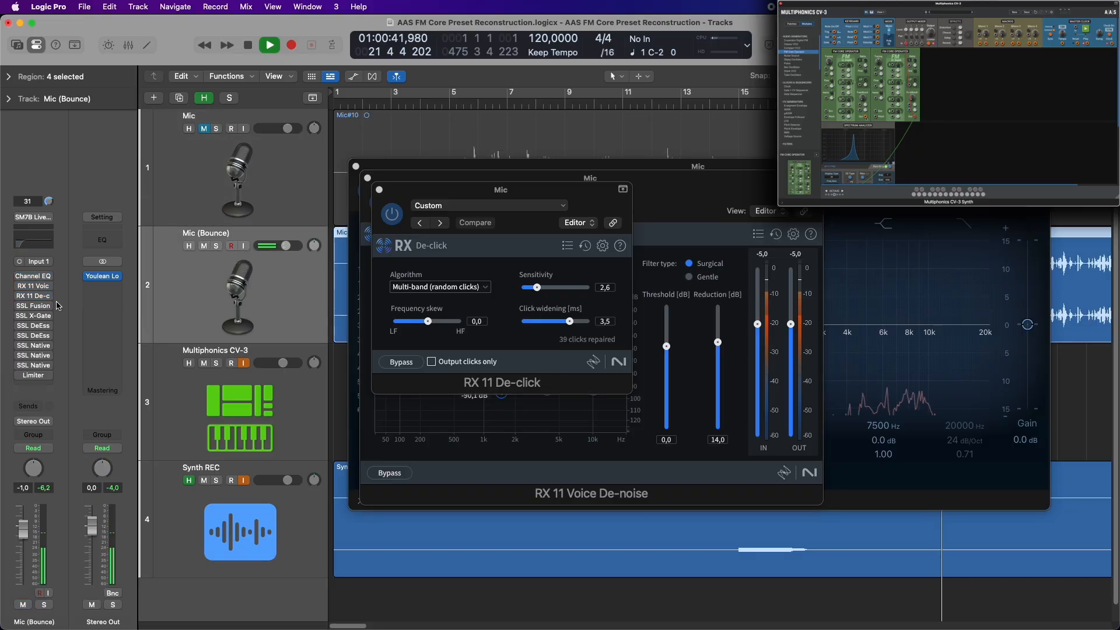
Enable the SSL Fusion Transformer on Mic (Bounce) and compare the voice with the plug-in bypassed and active
left_click(34, 307)
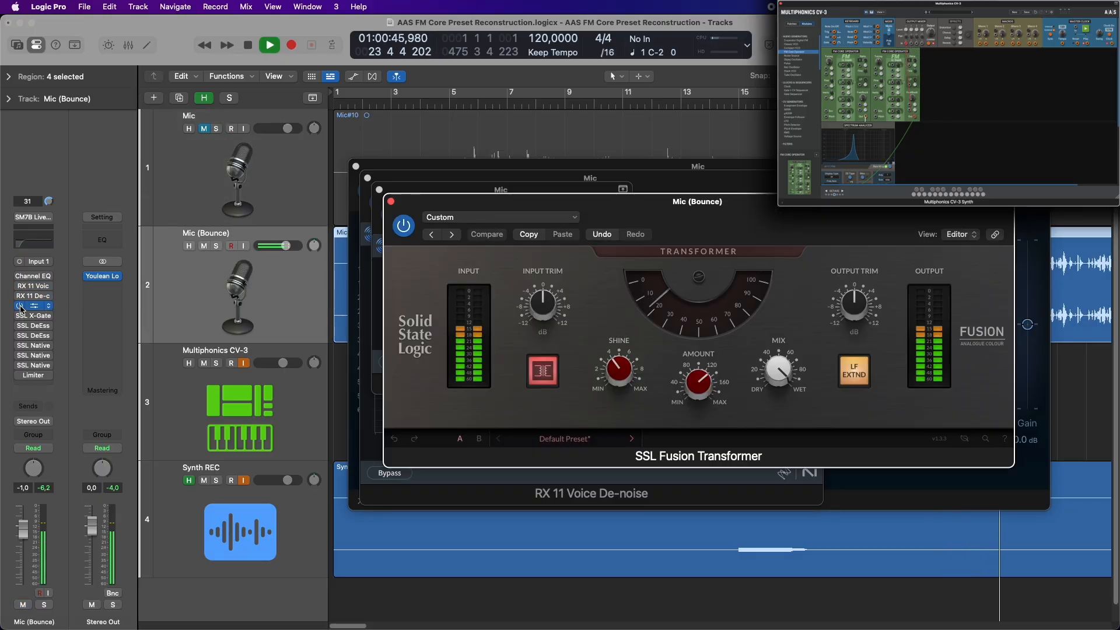
mouse_move(639, 390)
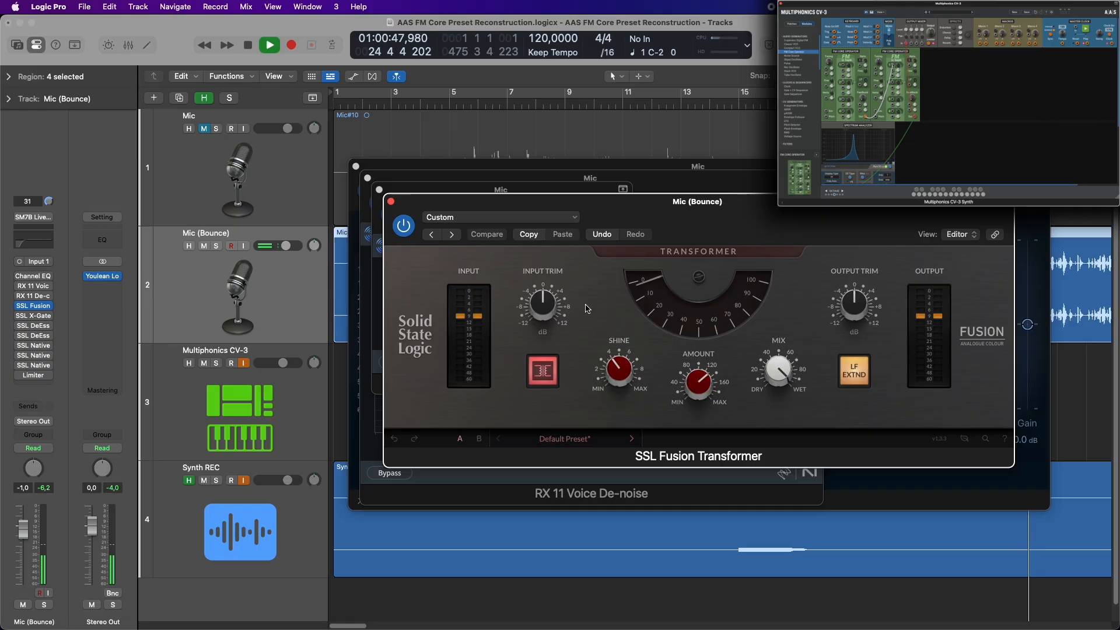
left_click(405, 226)
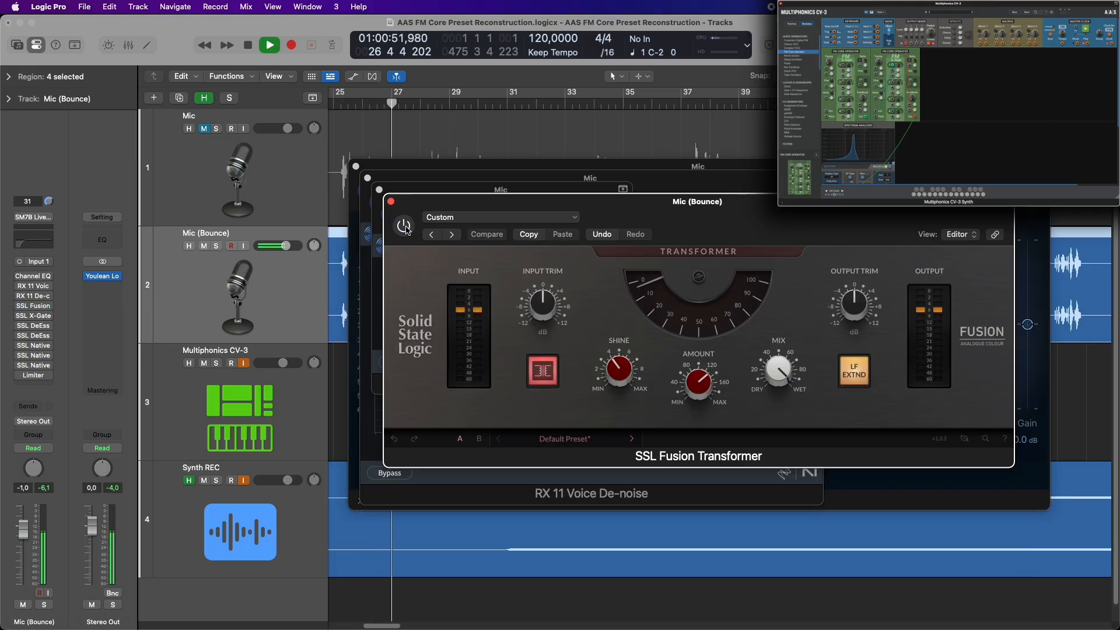
left_click(405, 227)
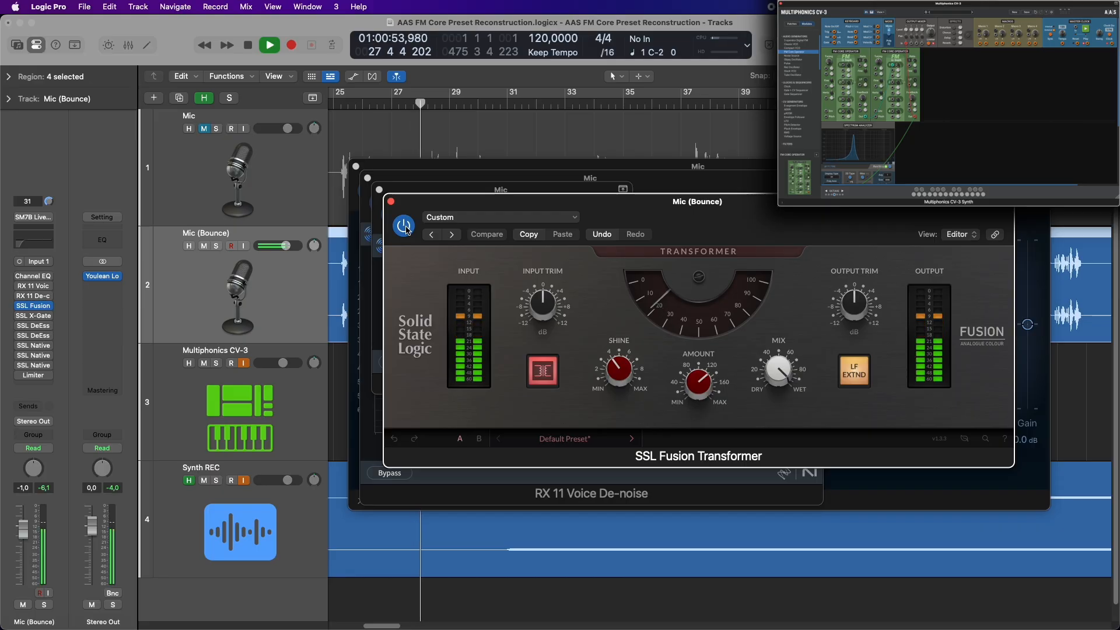
left_click(406, 227)
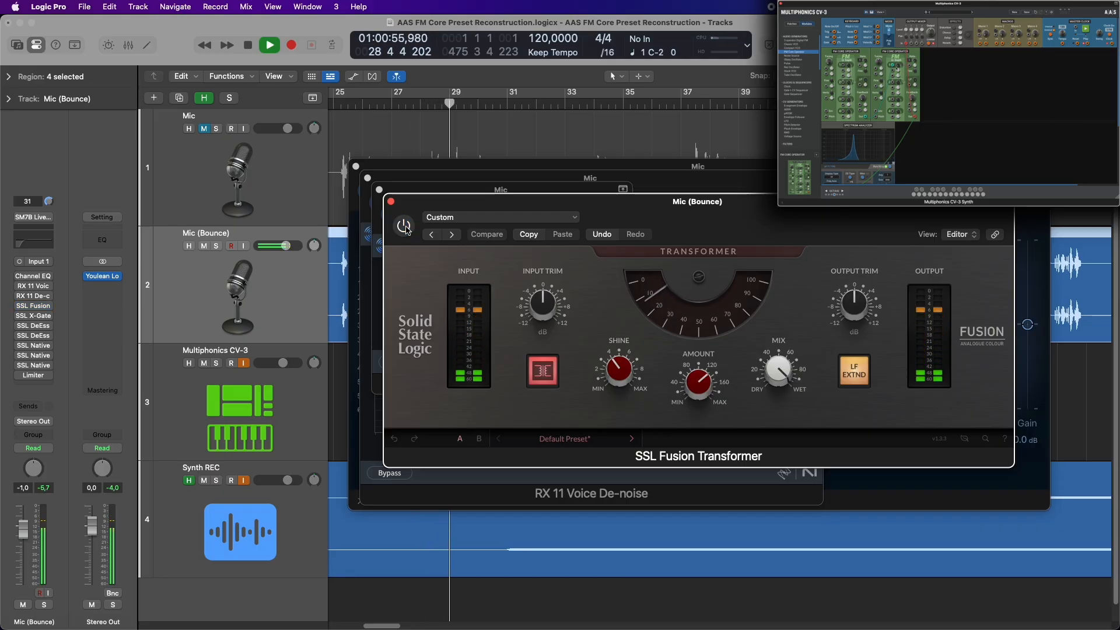
left_click(406, 228)
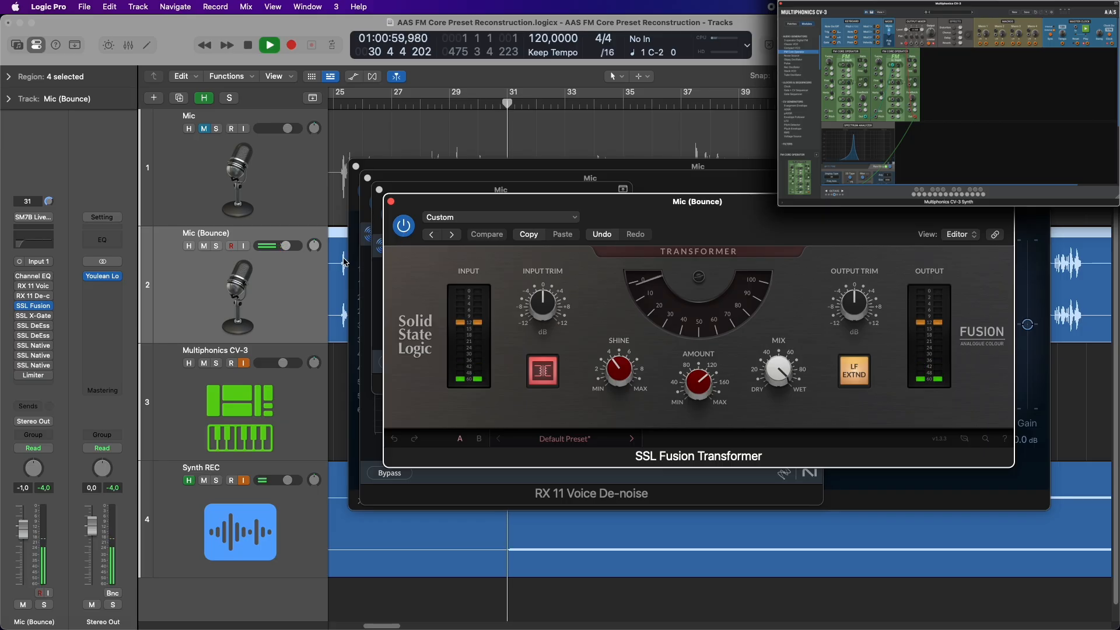
Enable SSL X-Gate on Mic (Bounce) and lower its close threshold to -41.9 dB
left_click(33, 318)
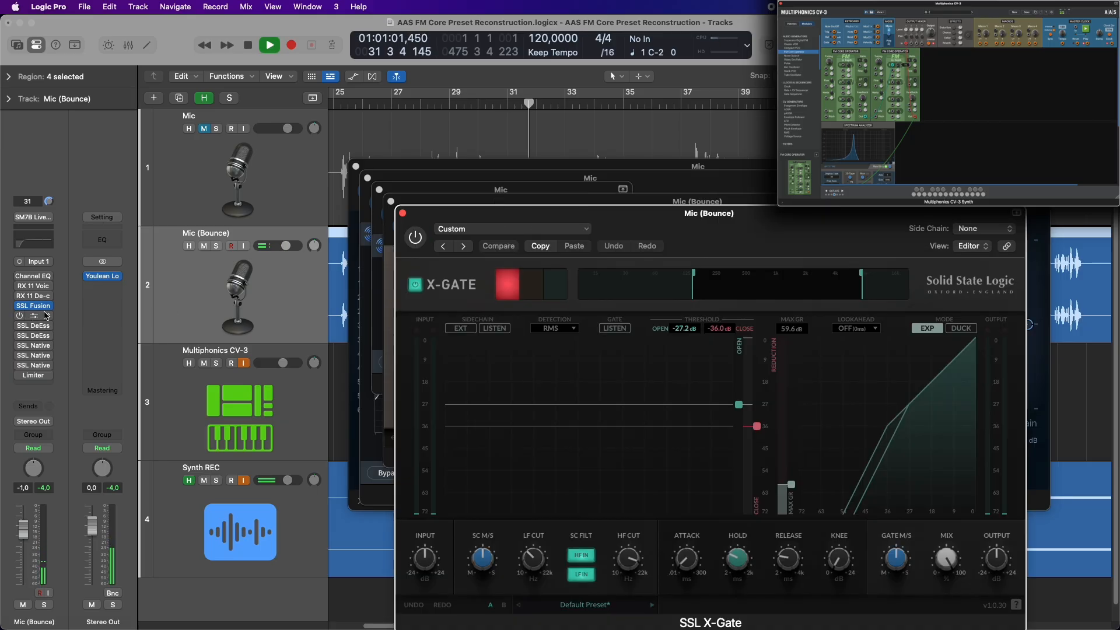
left_click(420, 242)
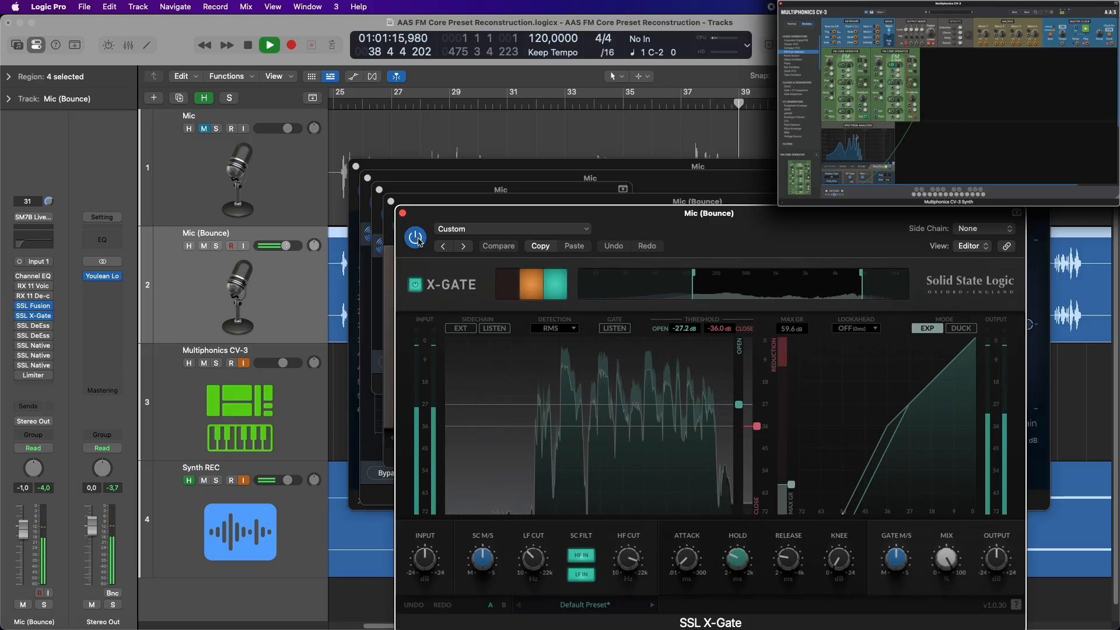
left_click_drag(764, 430, 767, 444)
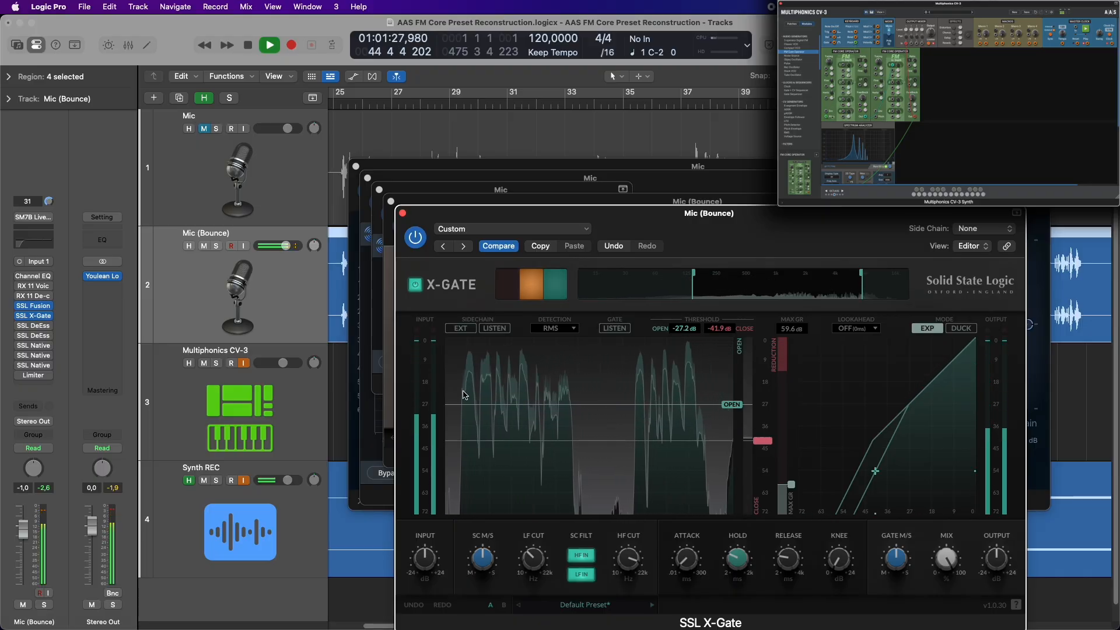
Enable the first SSL DeEss with its filter band set from 2.71 kHz to 4.00 kHz, and compare it against bypass
left_click(39, 327)
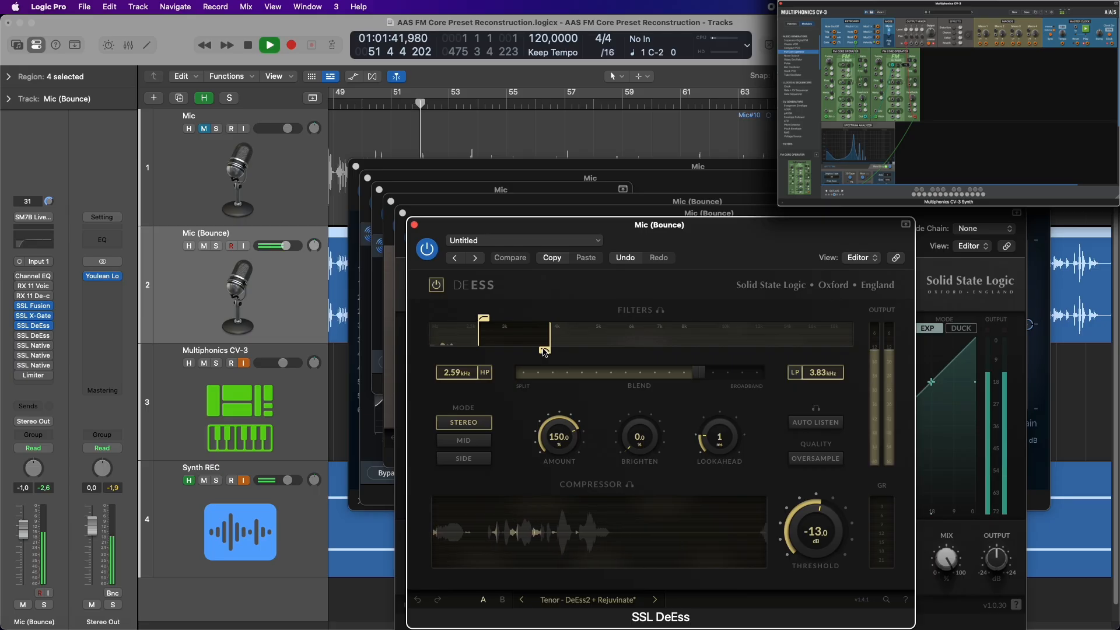
left_click_drag(546, 354, 553, 357)
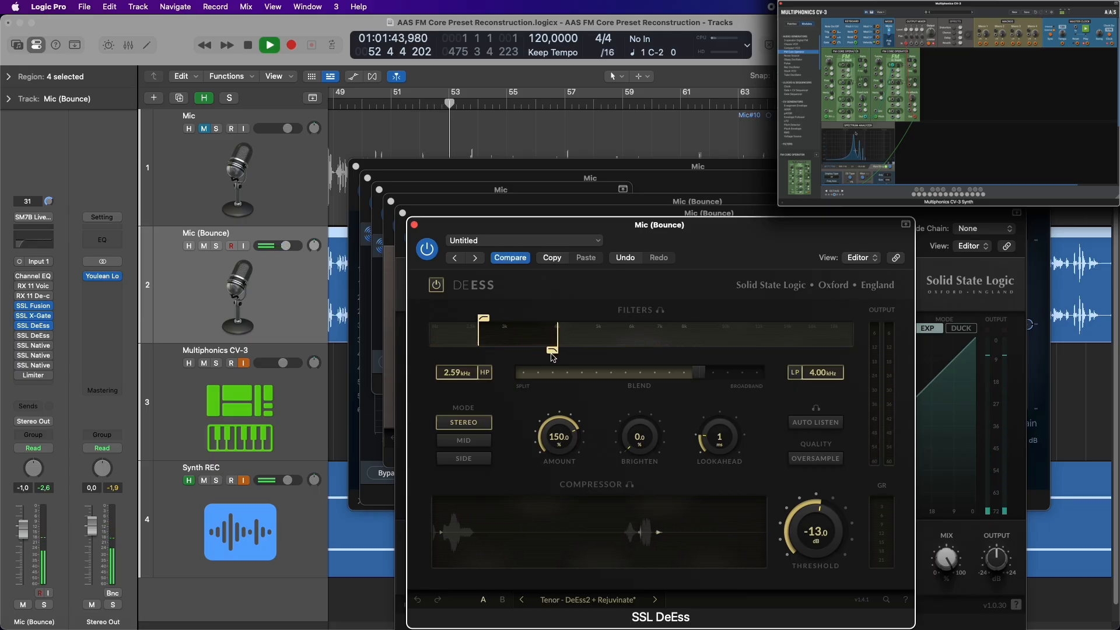
left_click_drag(473, 327, 490, 329)
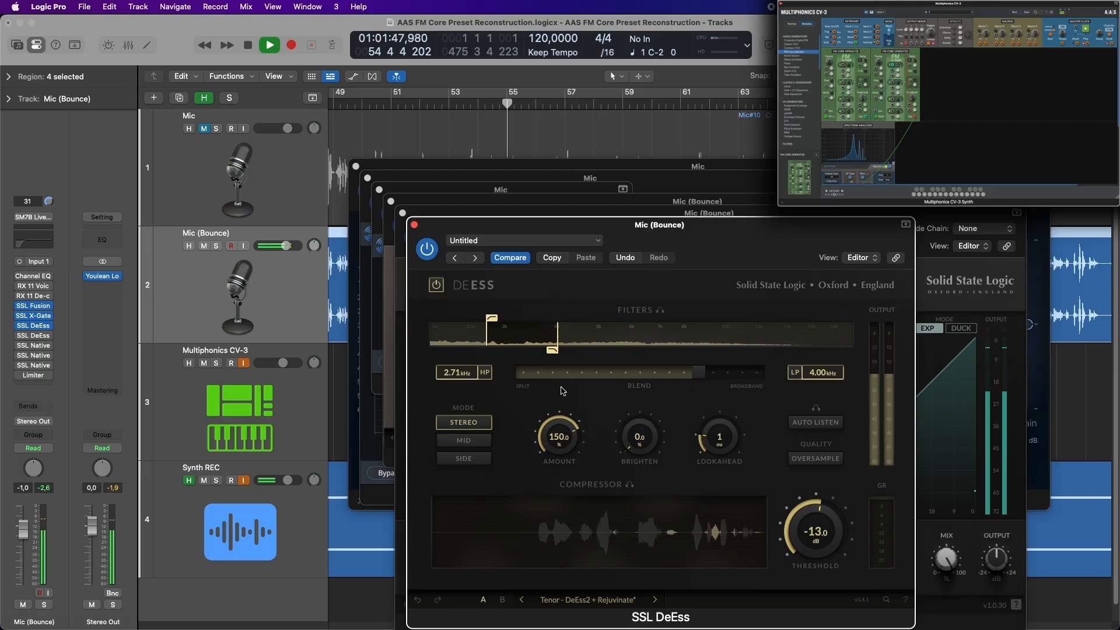
left_click(430, 254)
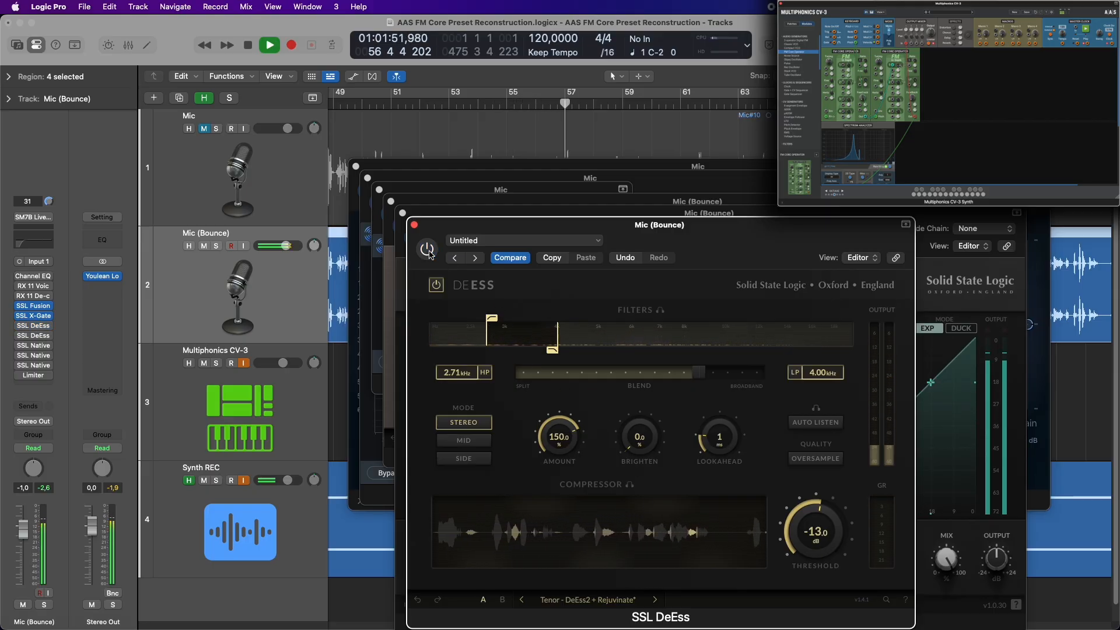
left_click(429, 253)
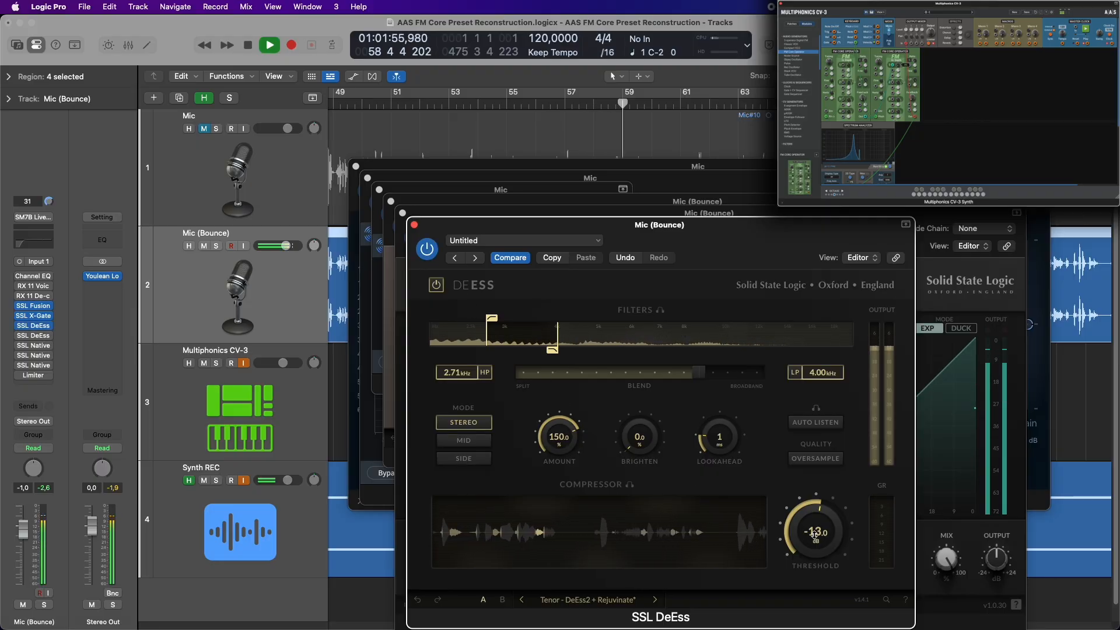
Enable the second SSL DeEss with the low-pass filter at 11.17 kHz, threshold at -19.8 dB and Brighten at 70.8%
left_click(25, 337)
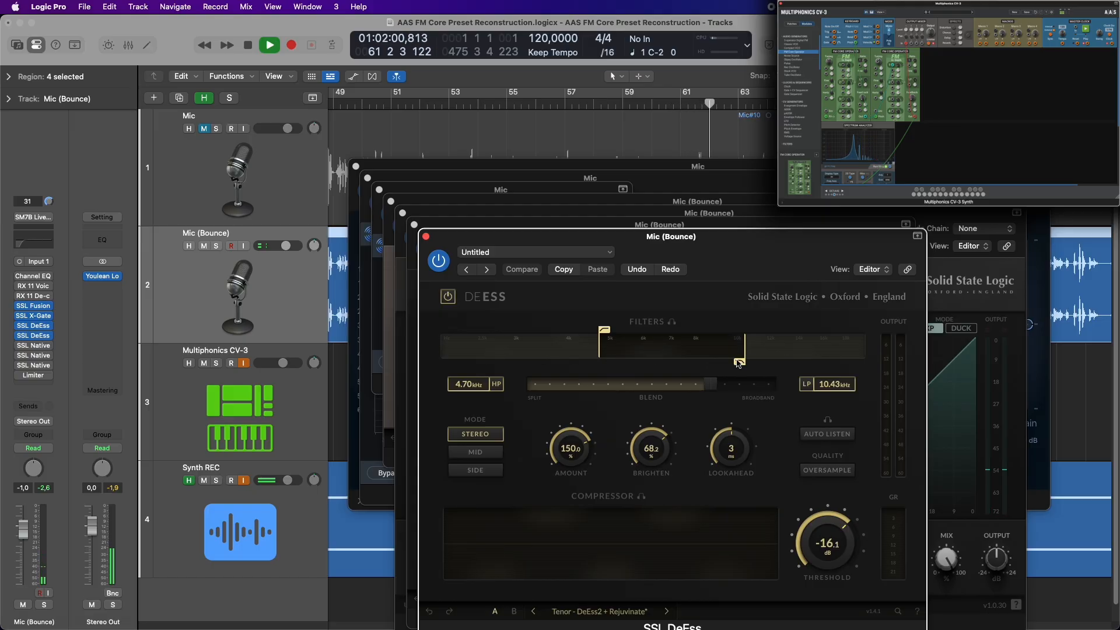
left_click_drag(741, 364, 754, 364)
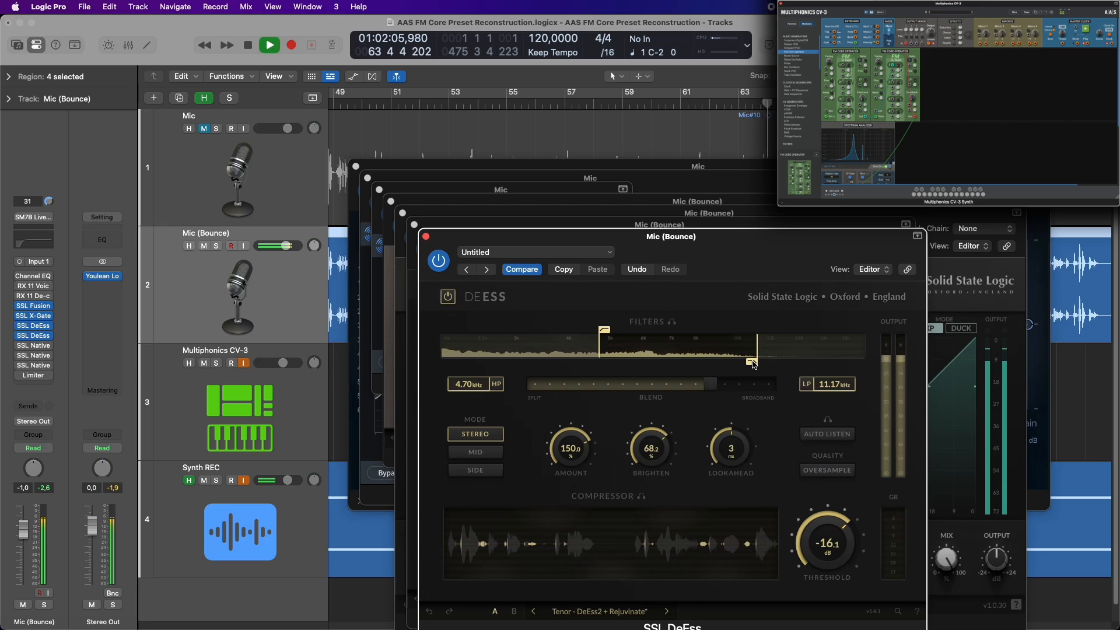
left_click_drag(827, 560, 832, 477)
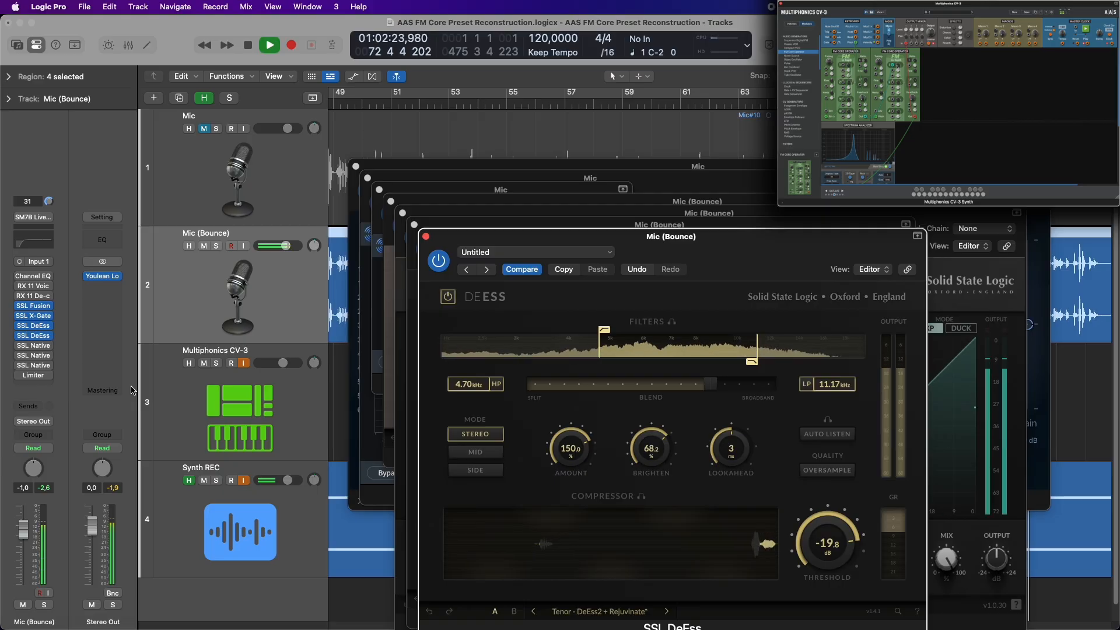
left_click_drag(650, 453, 640, 432)
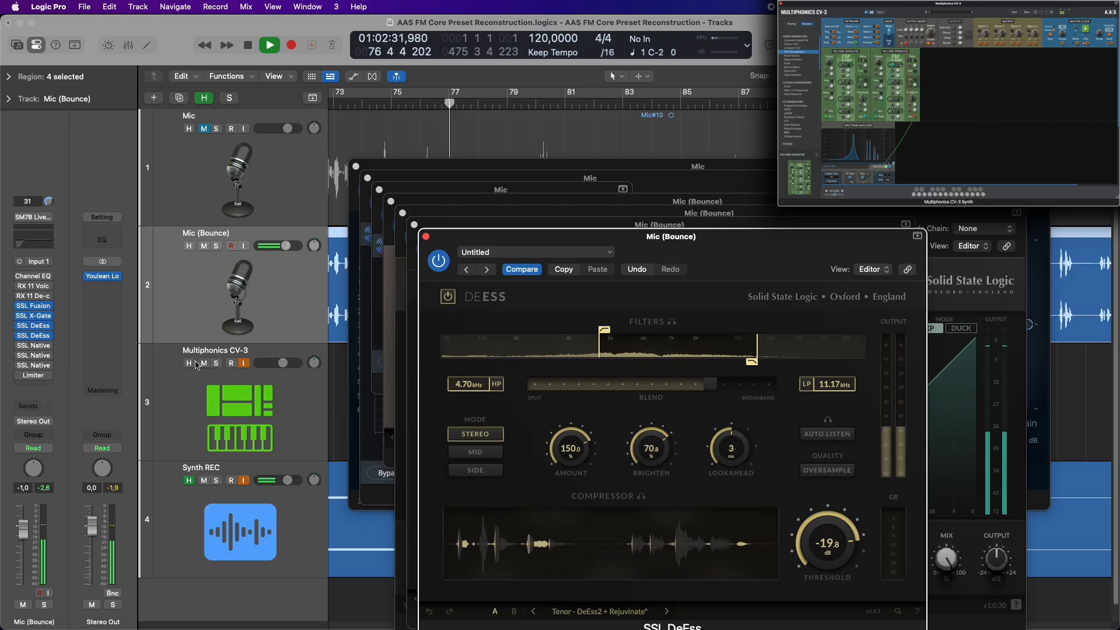
Enable SSL Native X-Comp on Mic (Bounce) and set its threshold to -22.4 dB and makeup gain to 10.94 dB
left_click(33, 346)
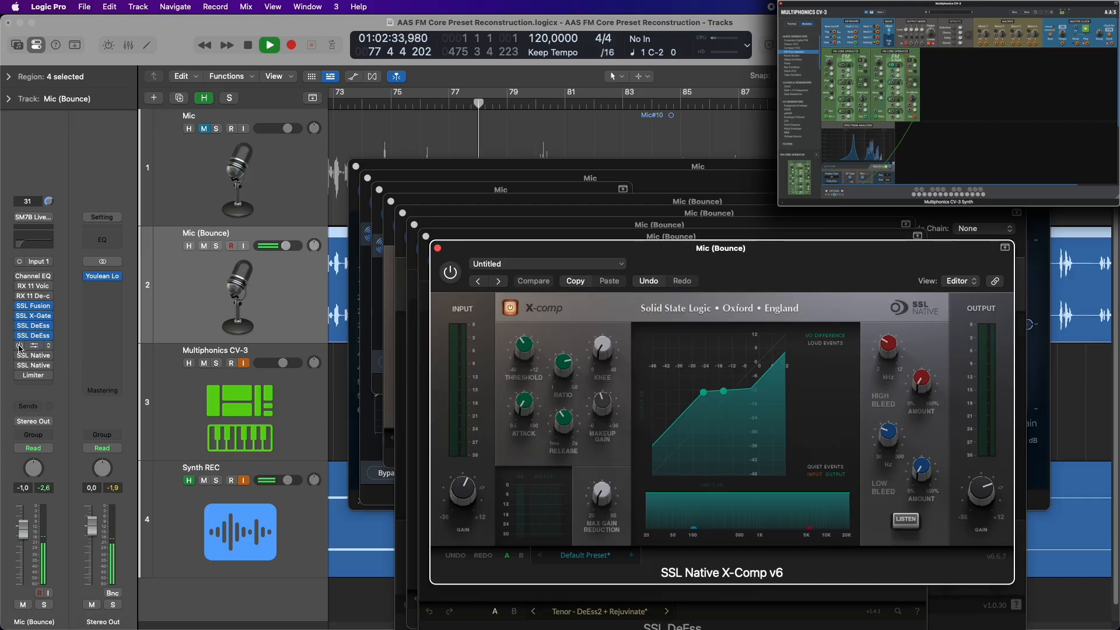
left_click_drag(527, 354, 530, 333)
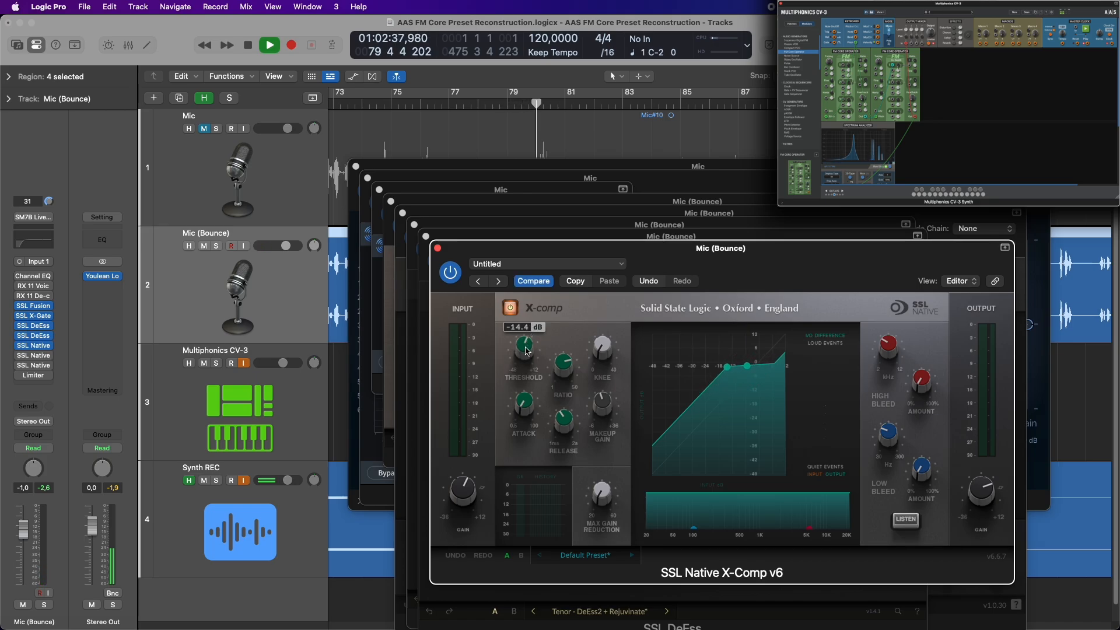
left_click_drag(527, 351, 522, 374)
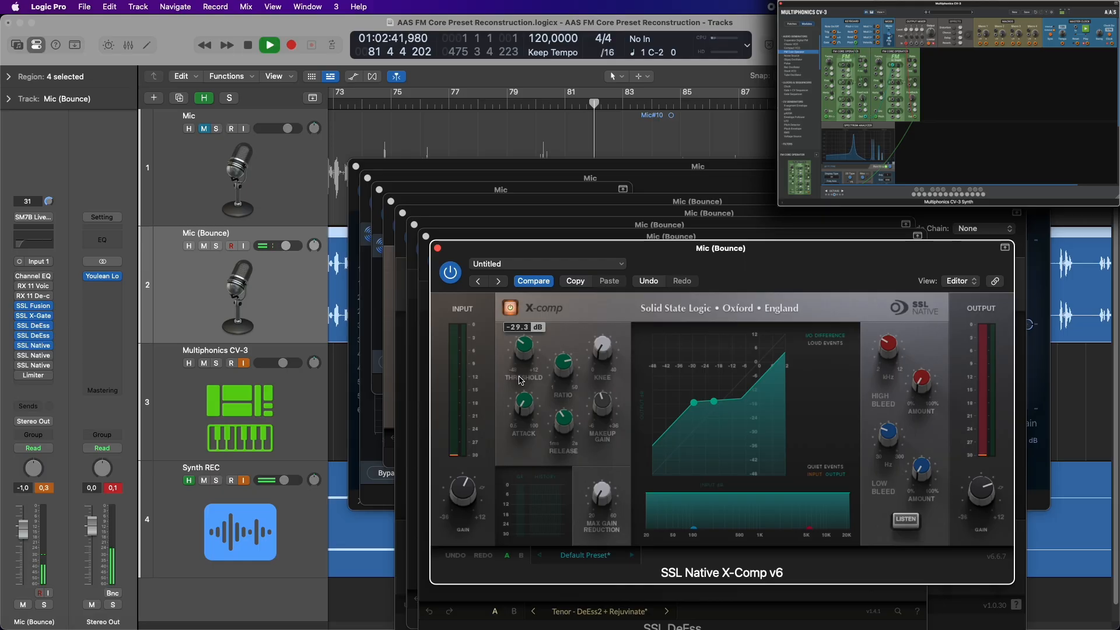
left_click_drag(520, 383, 521, 379)
left_click_drag(602, 402, 595, 439)
mouse_move(524, 345)
left_mouse_down()
mouse_move(525, 317)
mouse_move(513, 328)
left_mouse_up()
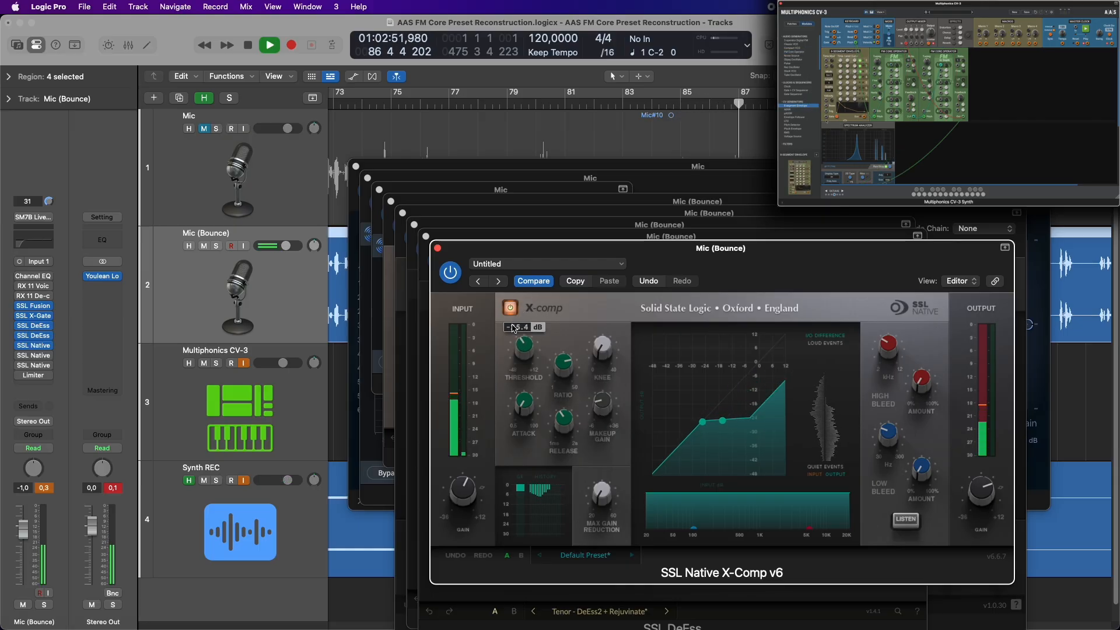
left_click_drag(603, 394, 602, 388)
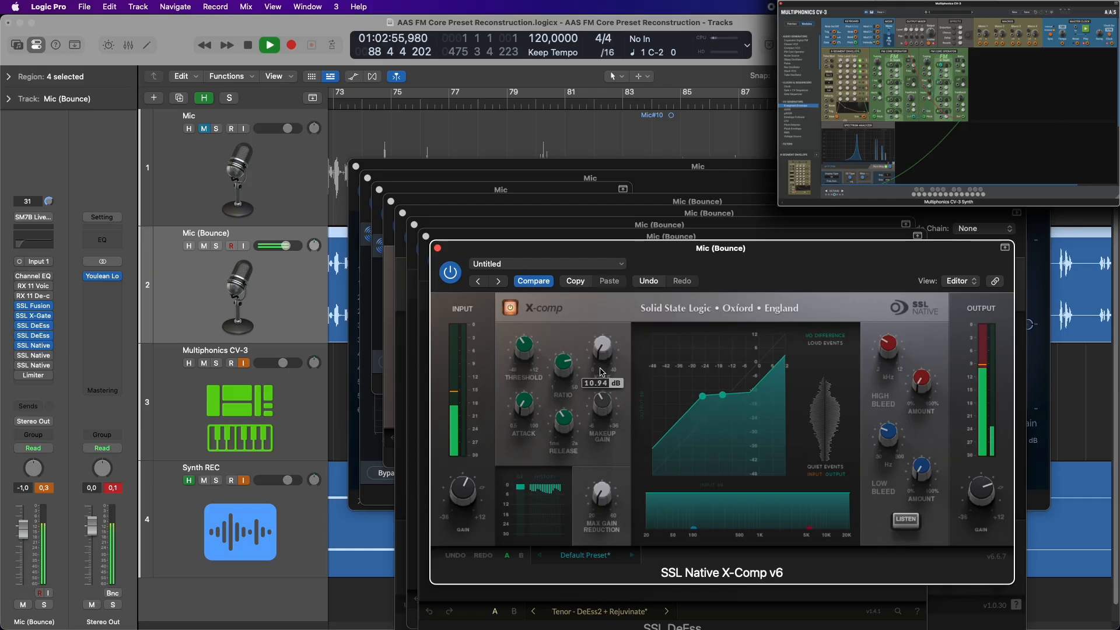
left_click_drag(529, 355, 530, 346)
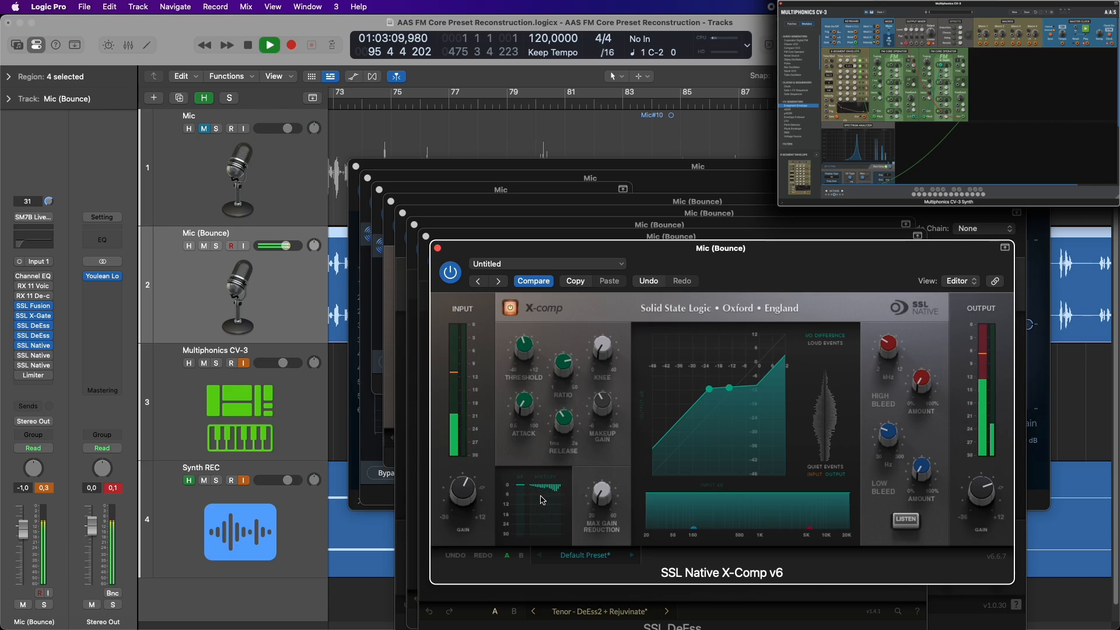
Compare the voice with X-Comp bypassed and active
left_click(455, 282)
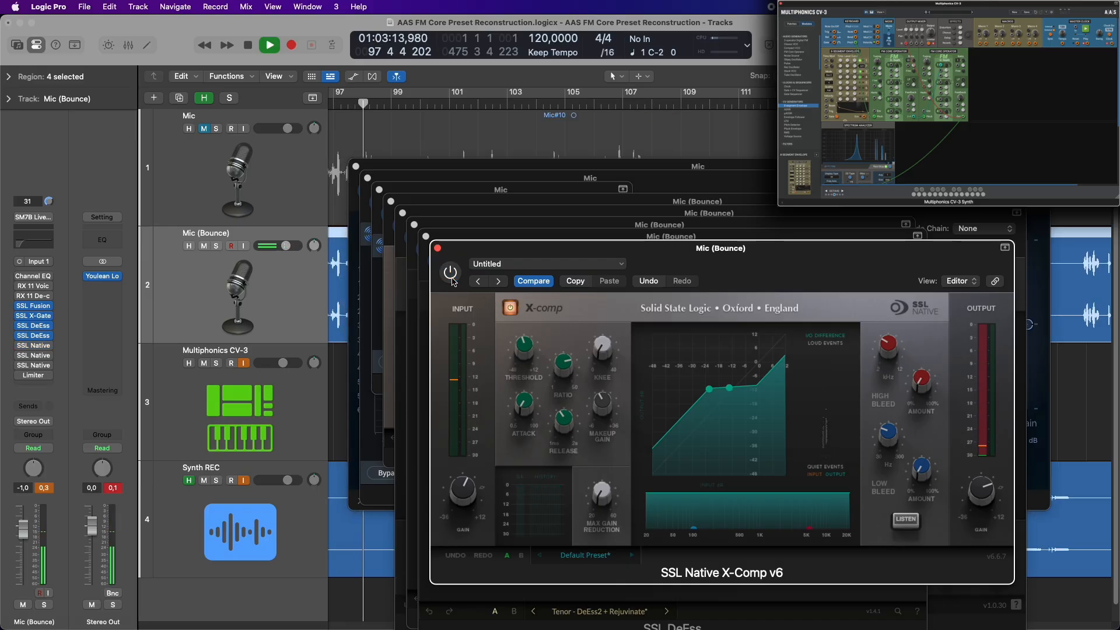
left_click(453, 279)
mouse_move(595, 402)
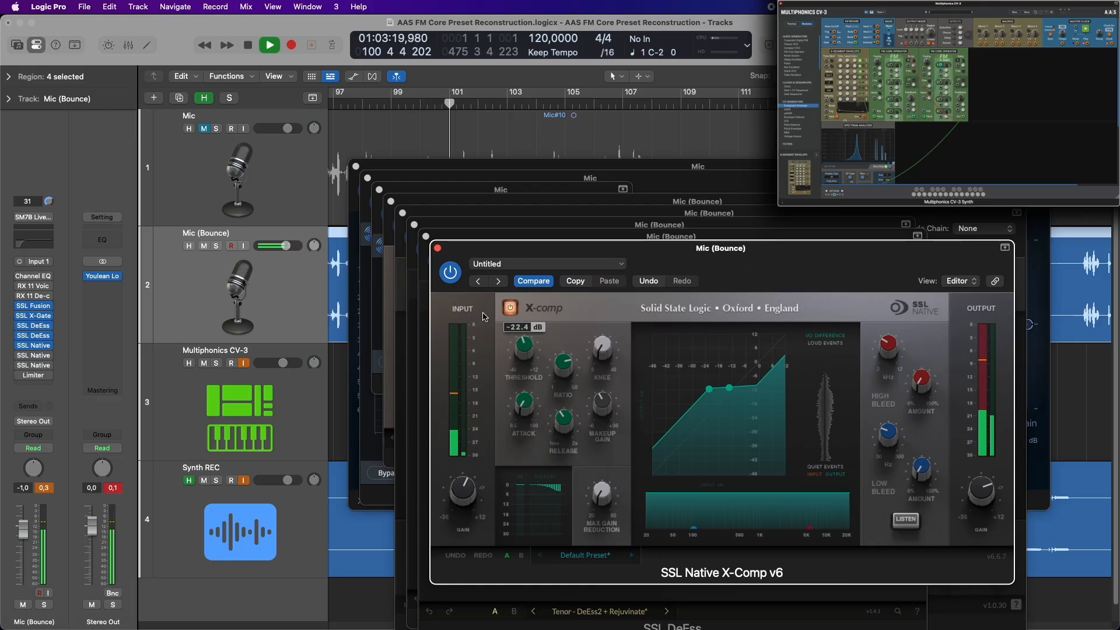
Enable SSL Native X-ValveComp, raise its threshold slightly, and compare the sound with the valve stage and the plug-in switched off and on
left_click(34, 358)
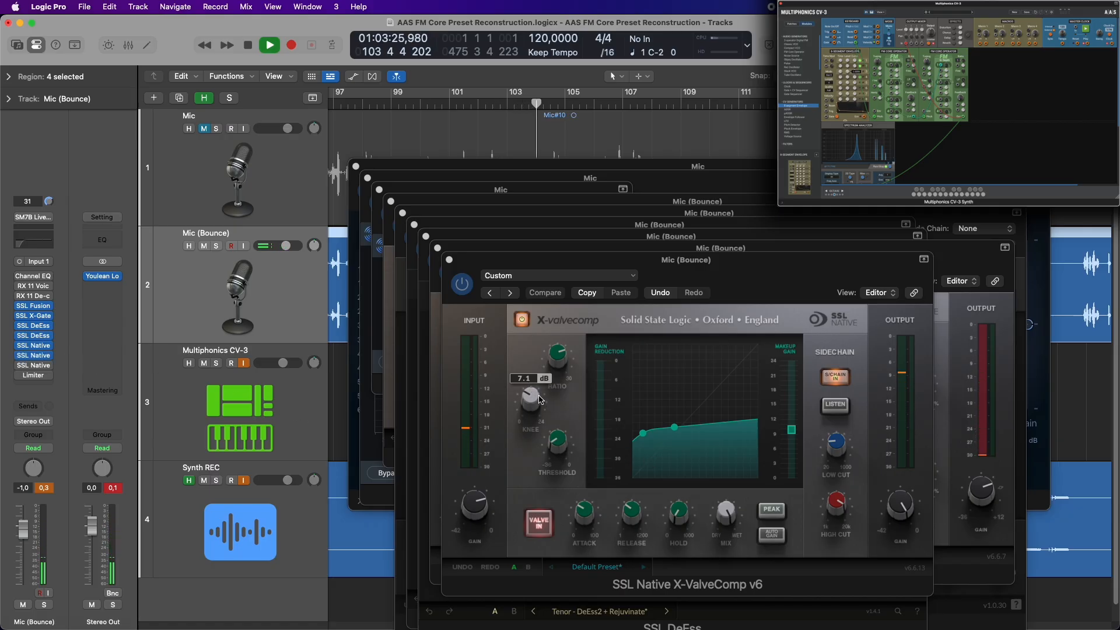
left_click_drag(568, 458, 550, 426)
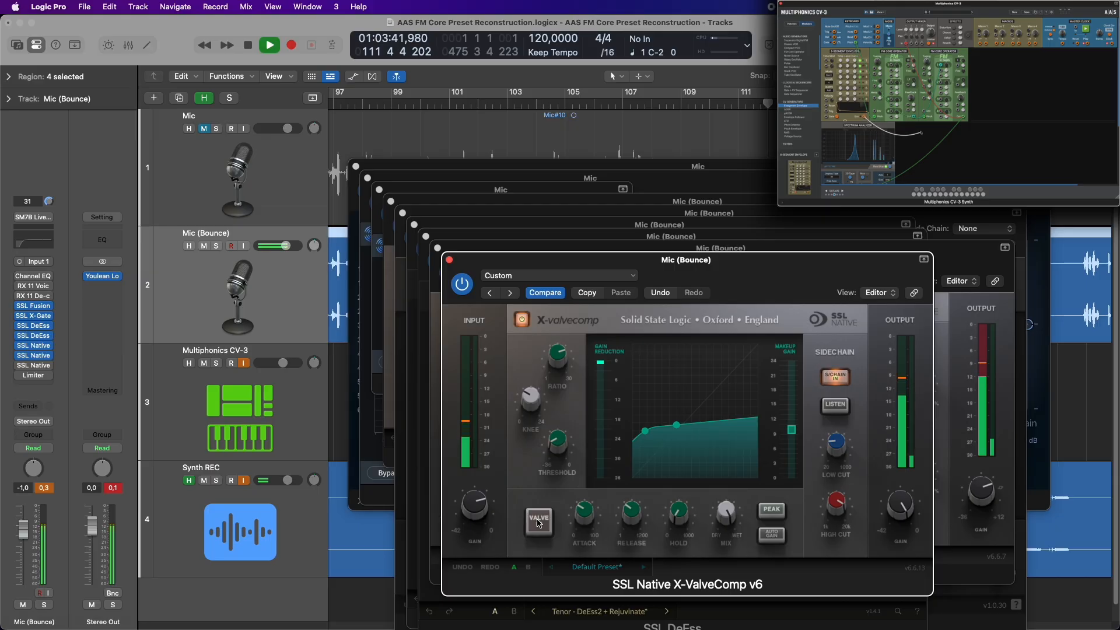
left_click(539, 524)
left_click(539, 524)
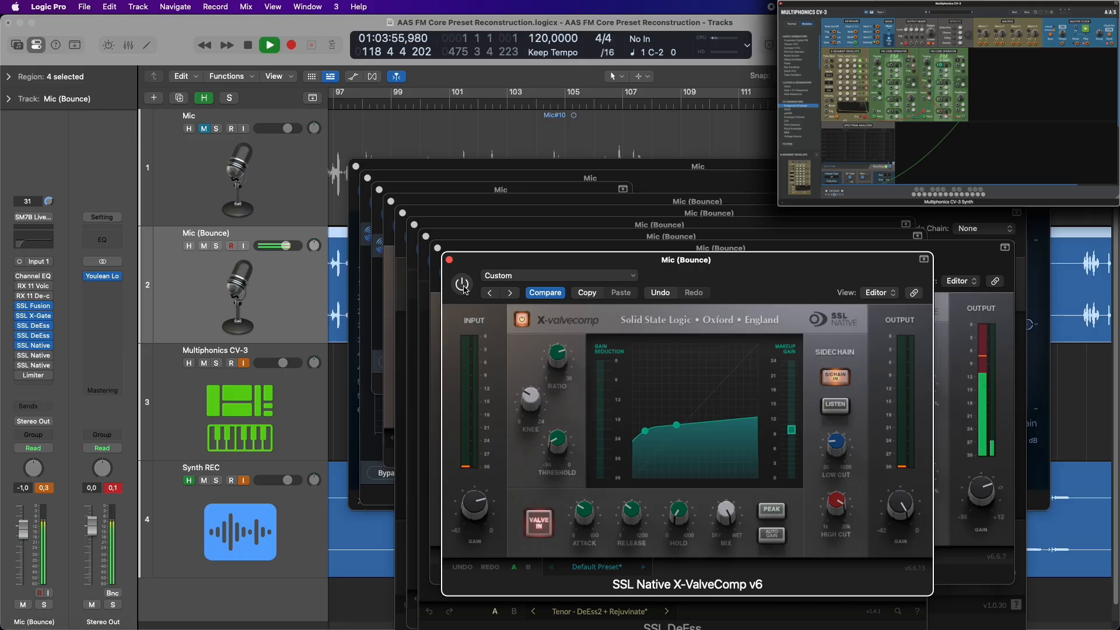
left_click(464, 289)
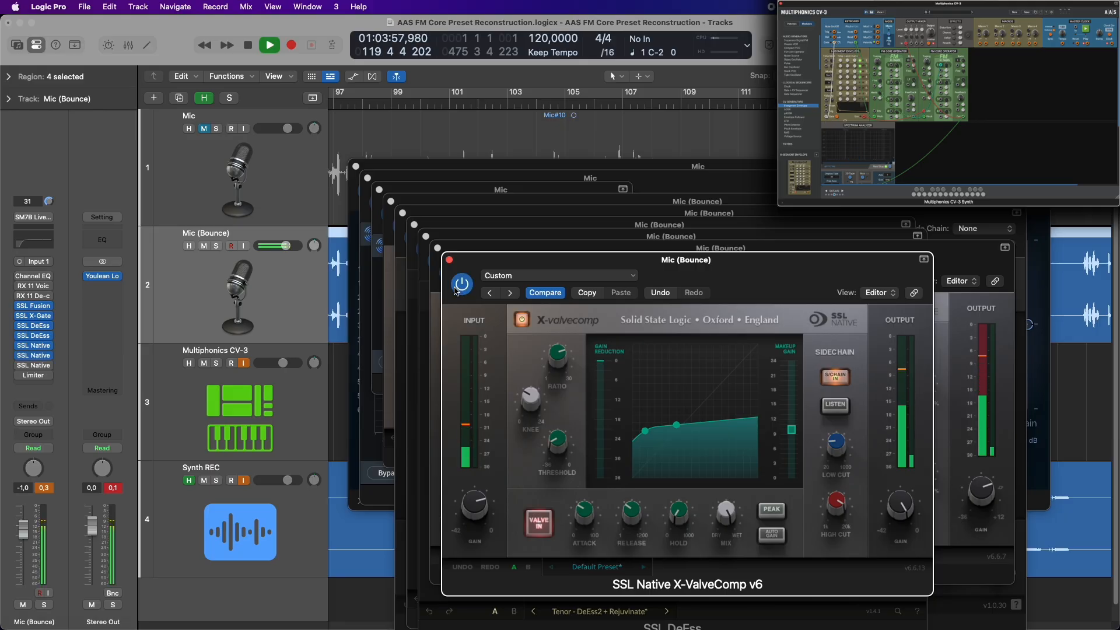
Enable SSL Native X-EQ 2 on Mic (Bounce) and compare the voice with the EQ bypassed and active
left_click(32, 365)
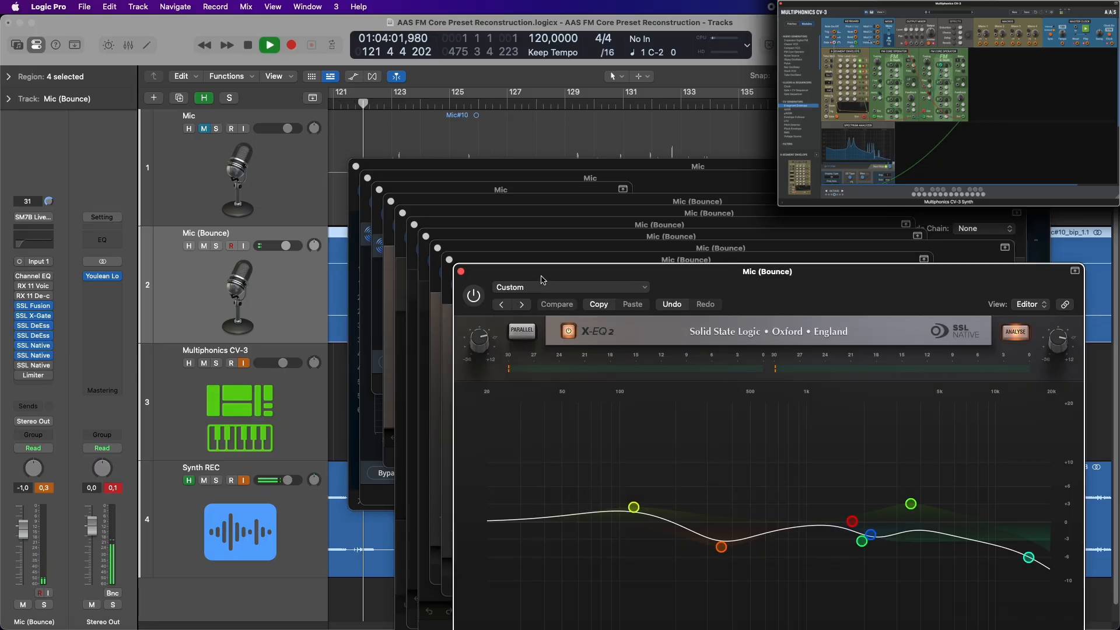
left_click(474, 299)
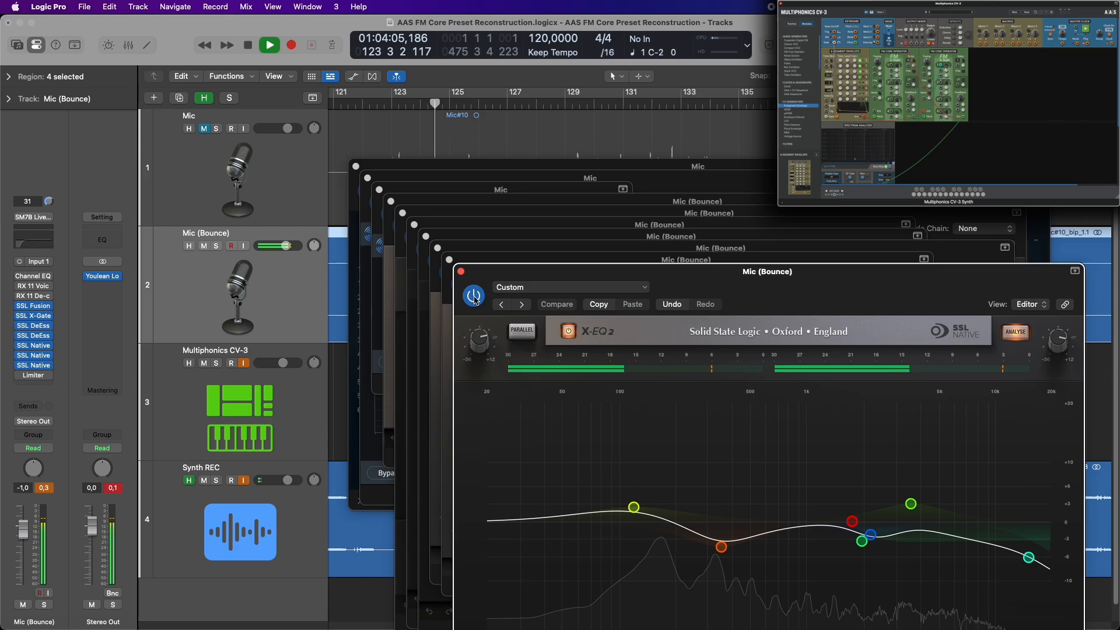
left_click(475, 296)
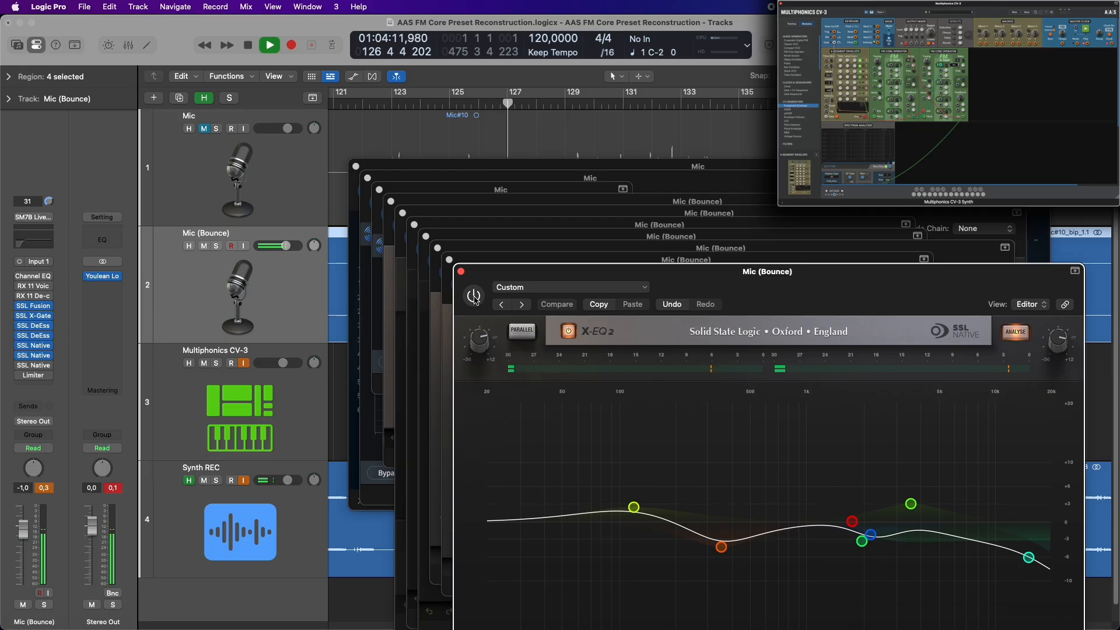
left_click(474, 297)
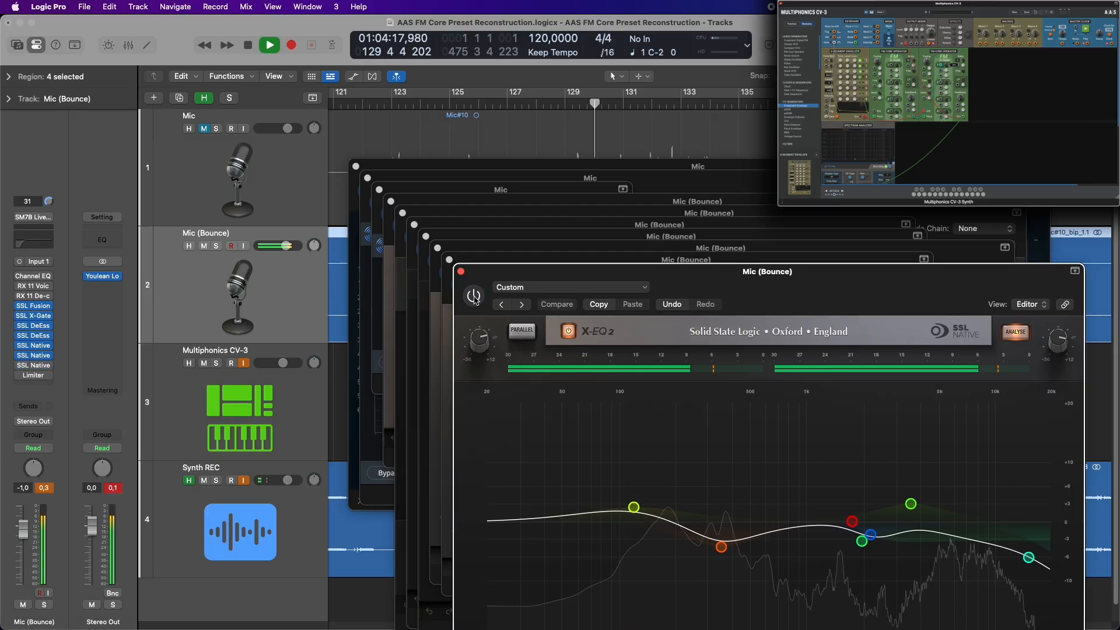
left_click(475, 296)
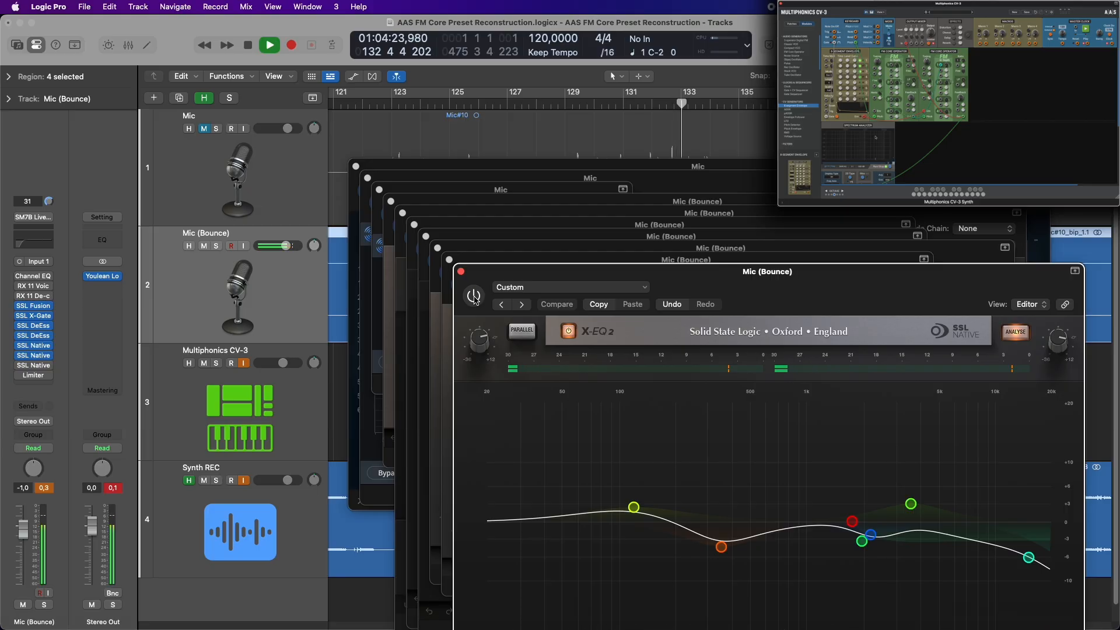
left_click(475, 296)
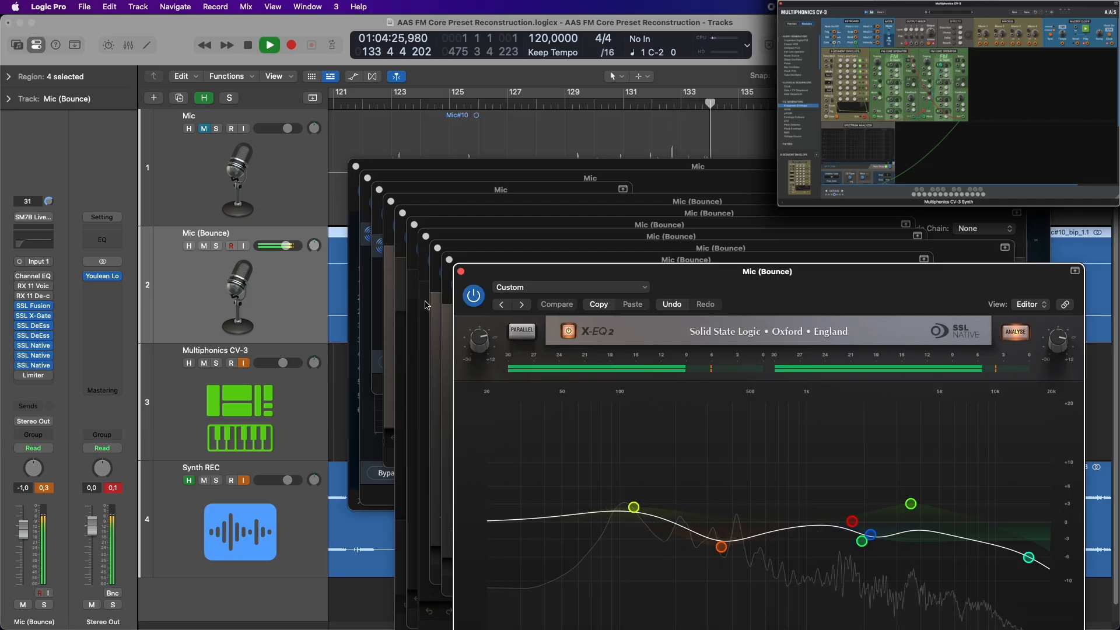
Enable the Limiter on Mic (Bounce) with its gain at +6.7 dB, and lower the track's volume fader to -3.2 dB
left_click(33, 376)
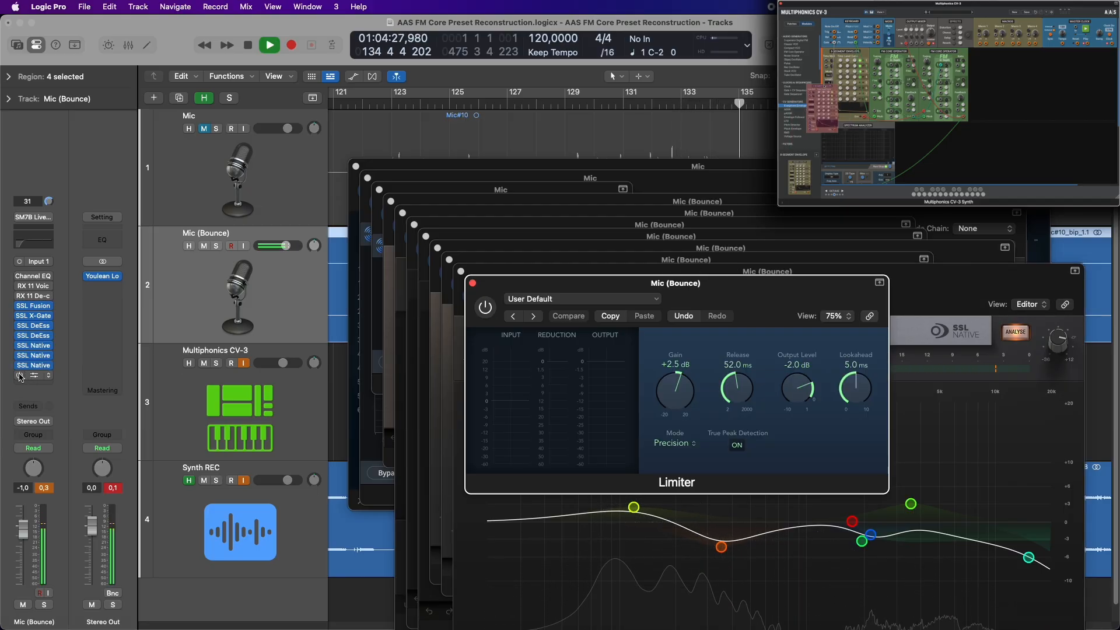
left_click(19, 376)
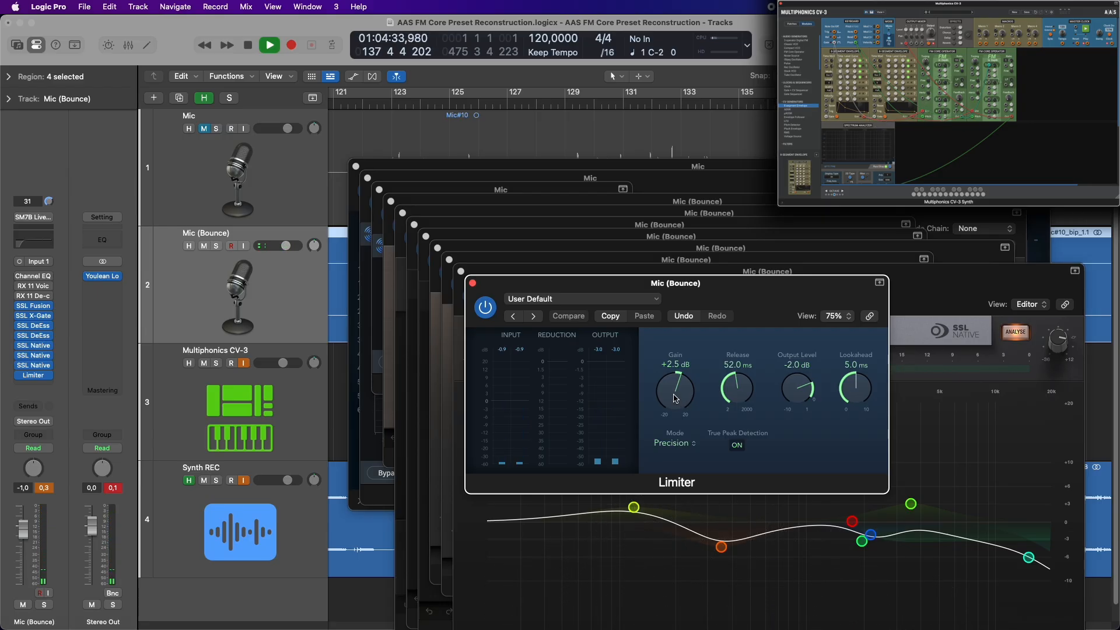
left_click_drag(675, 398, 682, 380)
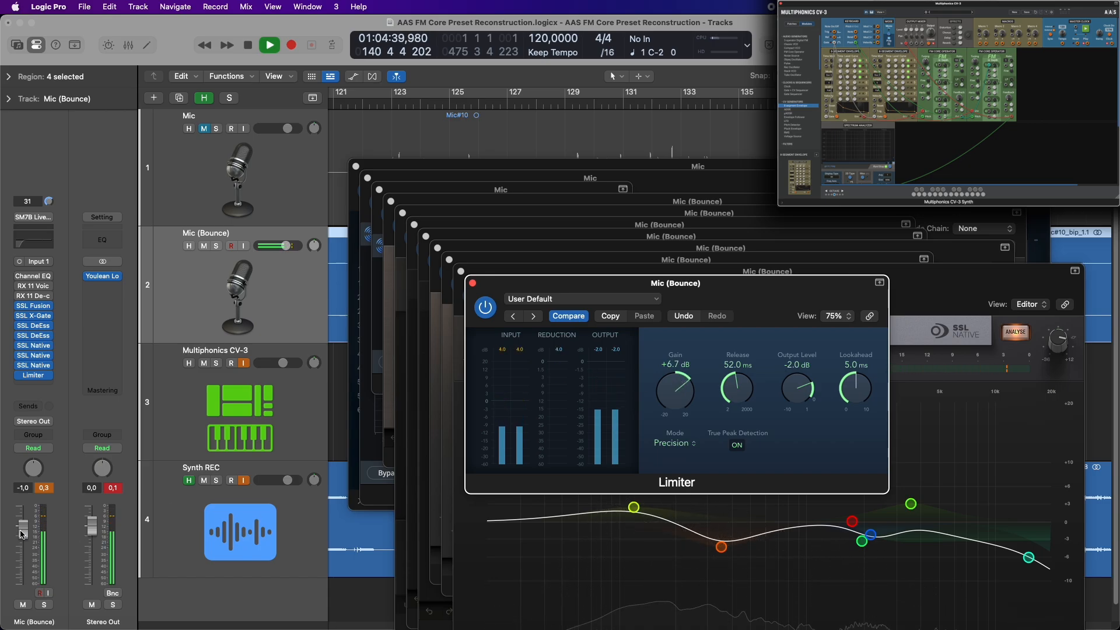
left_click_drag(22, 532, 23, 537)
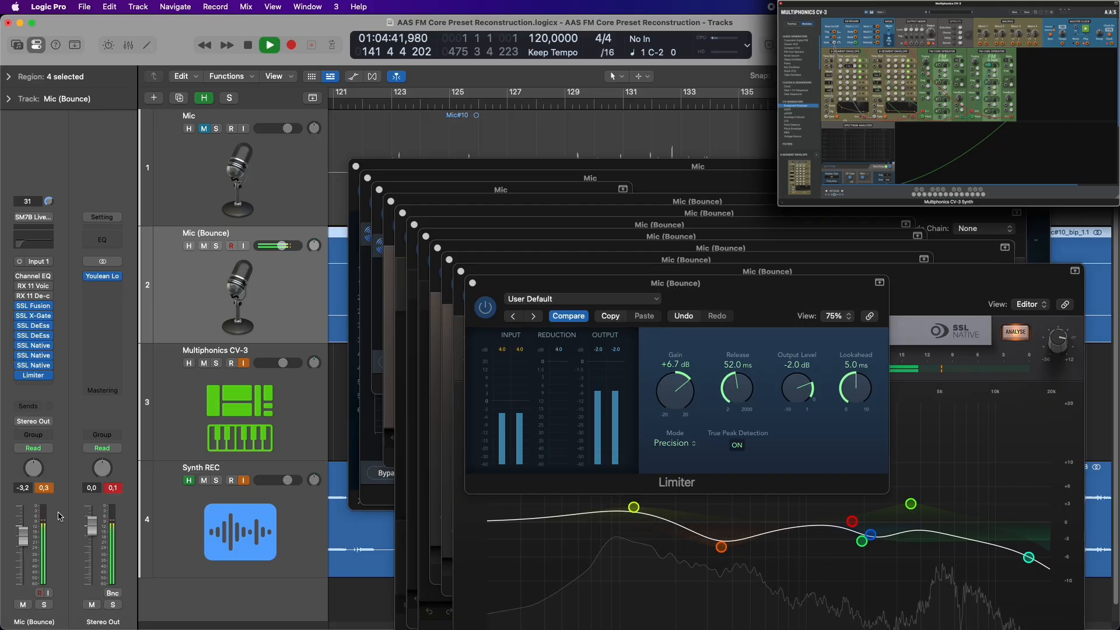
Insert a Gain utility plug-in after the Limiter on Mic (Bounce), set it to -3.0 dB and reset the track fader to 0.0 dB
mouse_move(21, 310)
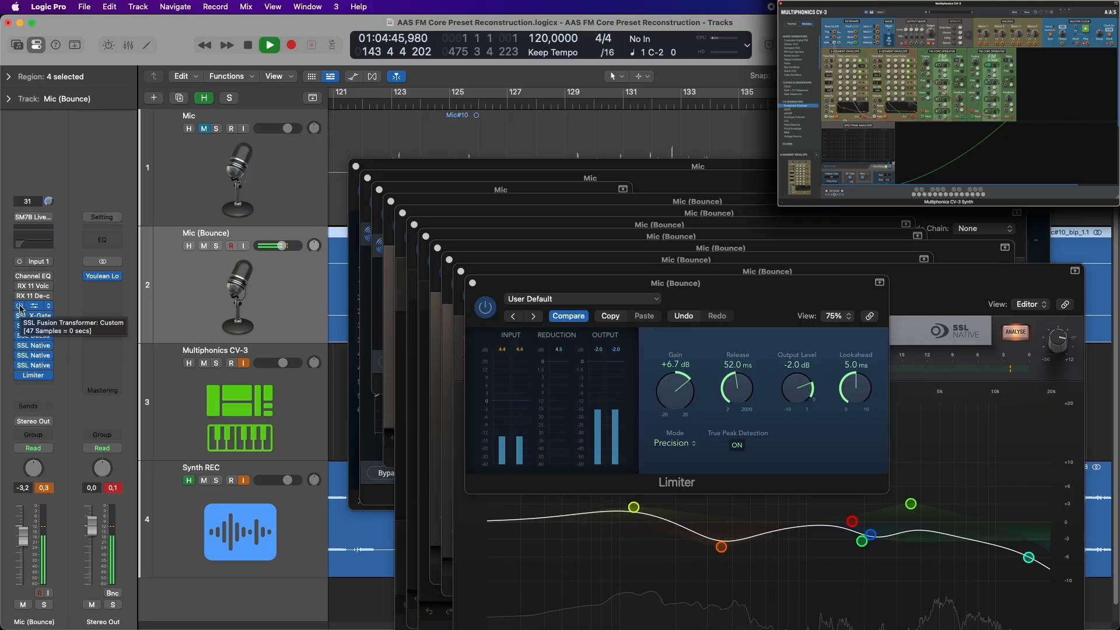
left_click(33, 385)
mouse_move(70, 599)
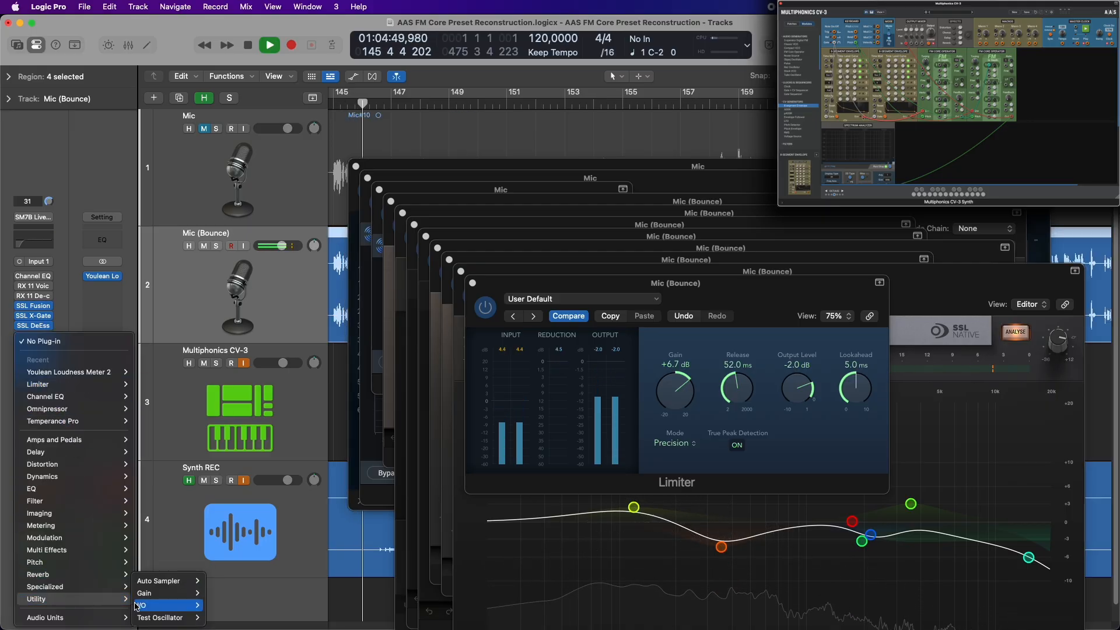
mouse_move(153, 594)
left_click(228, 593)
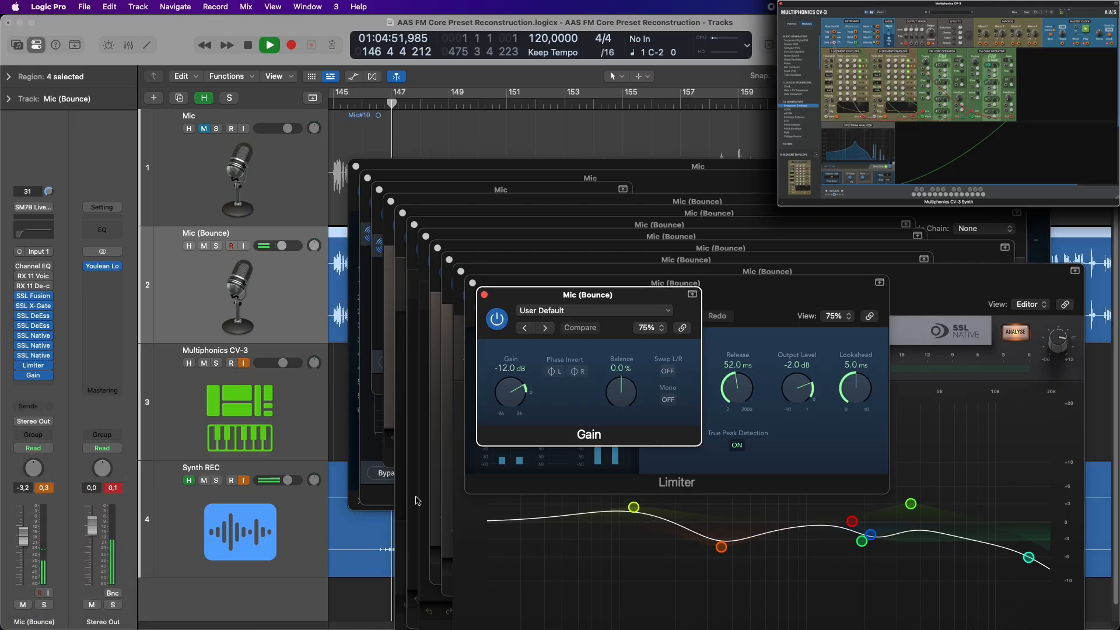
left_click_drag(518, 401, 516, 396)
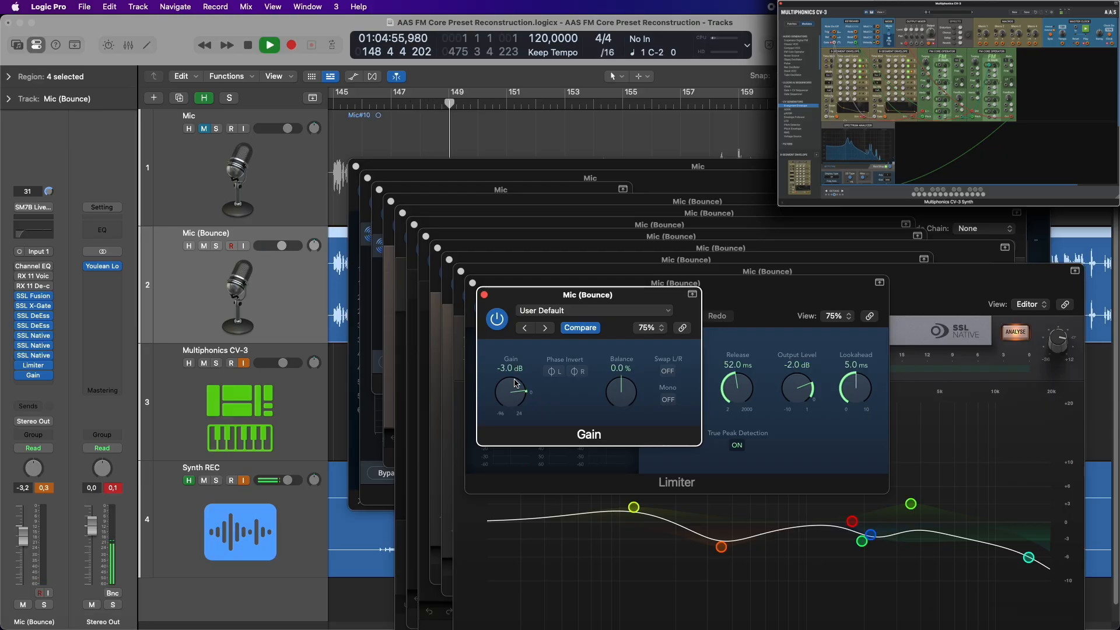
left_click(26, 542, "alt")
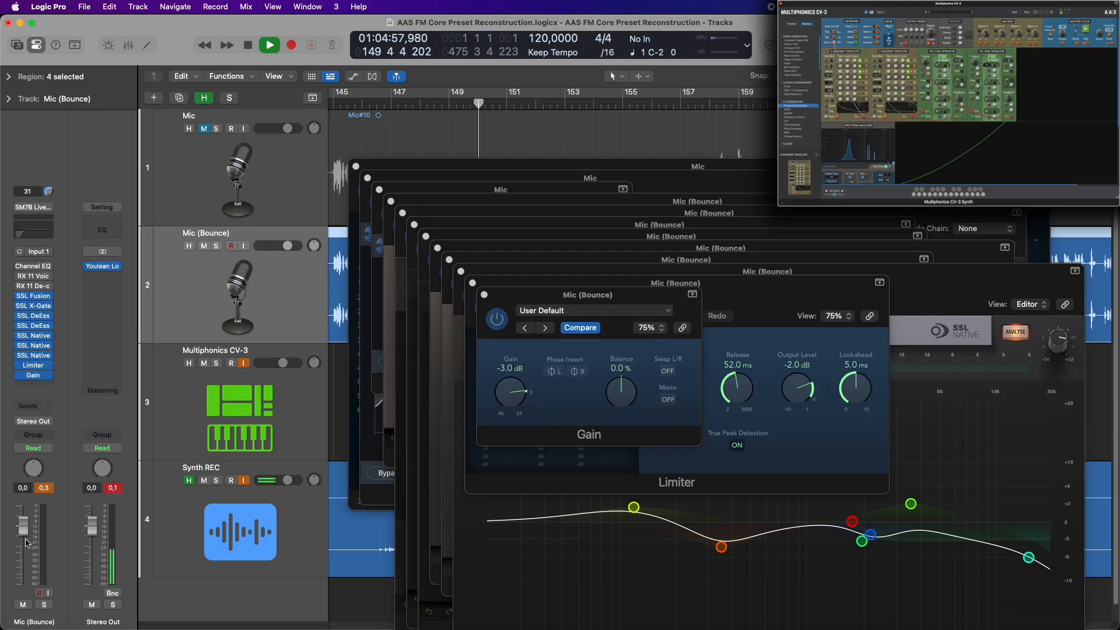
Compare the voice with the processing plug-ins from SSL Fusion through Gain on Mic (Bounce) all bypassed and all active
left_click(21, 296, "alt")
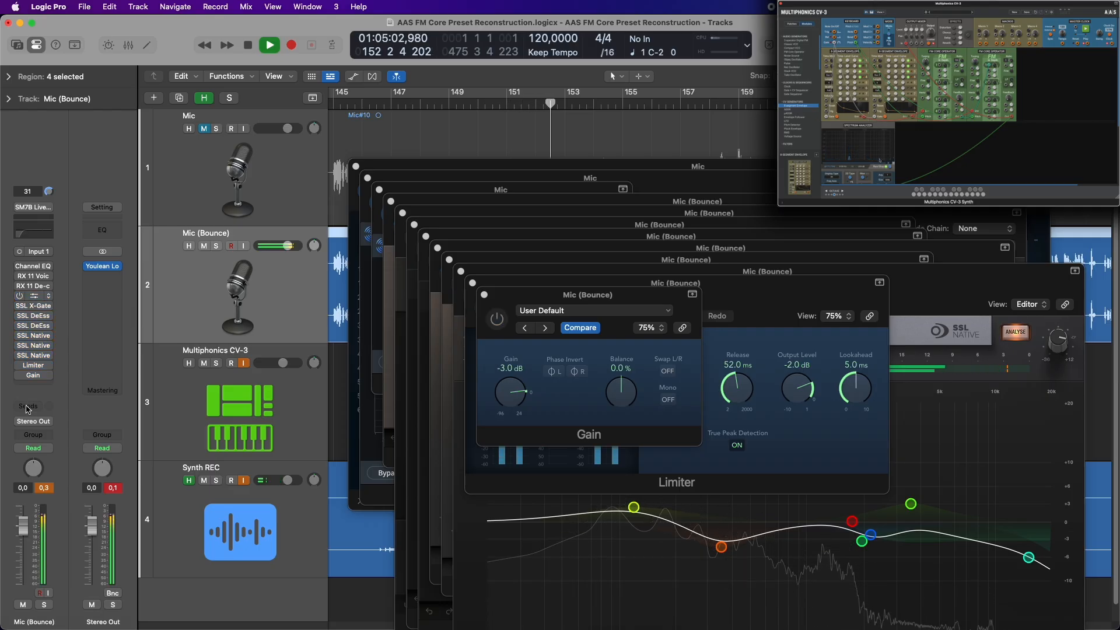
left_click(20, 297)
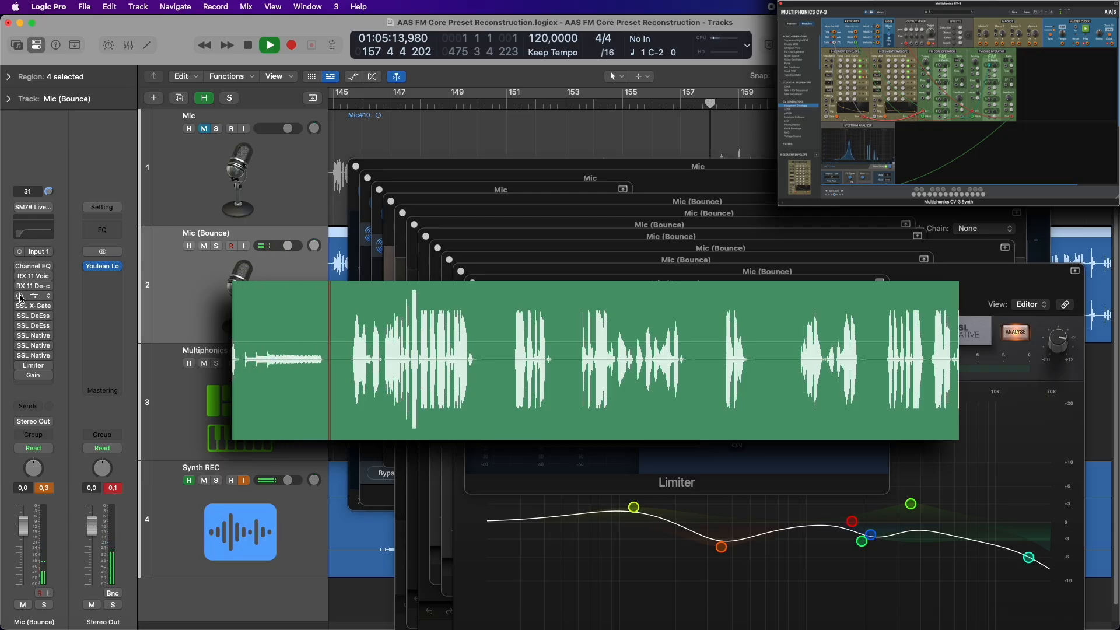
left_click_drag(20, 296, 18, 378)
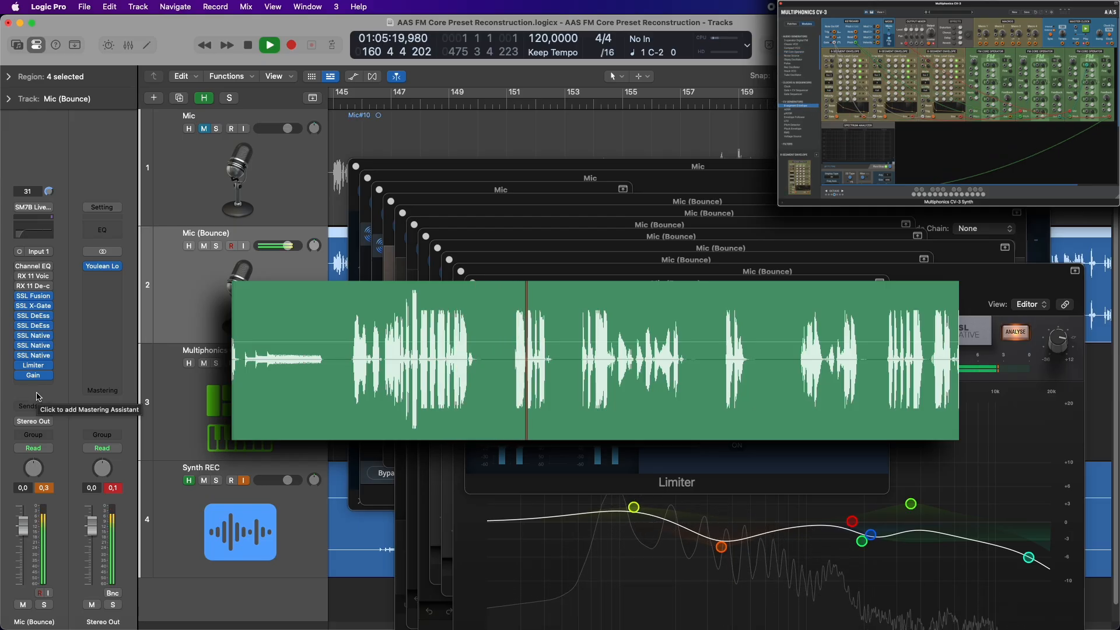
left_click_drag(18, 296, 17, 376)
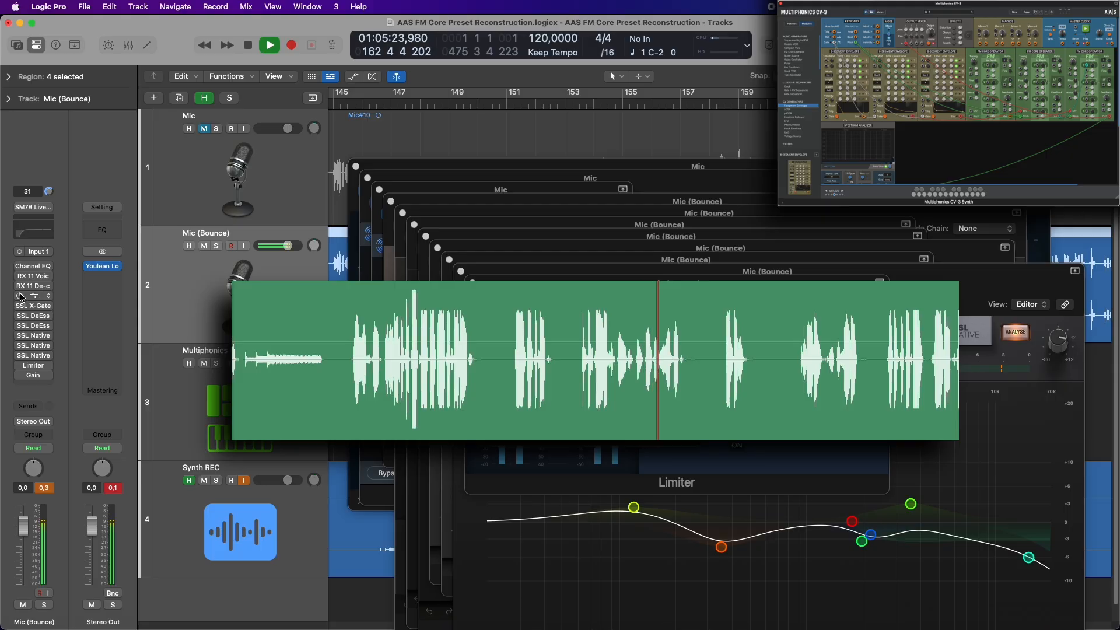
left_click_drag(20, 338, 17, 376)
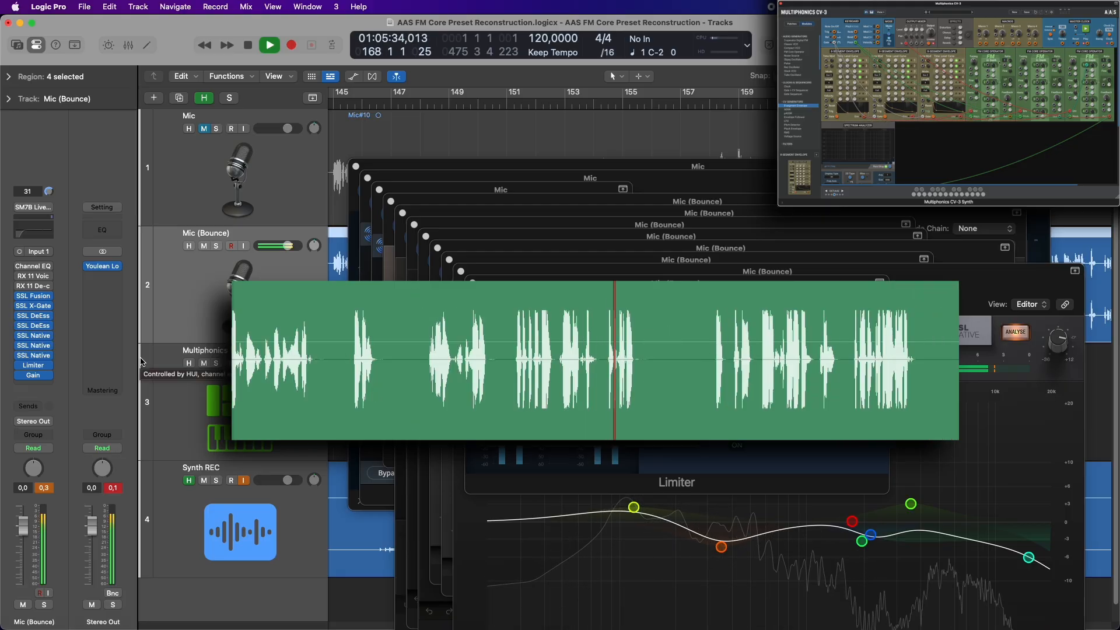
Open Youlean Loudness Meter 2 on the Stereo Out channel to check the loudness of the processed voice
left_click(106, 267)
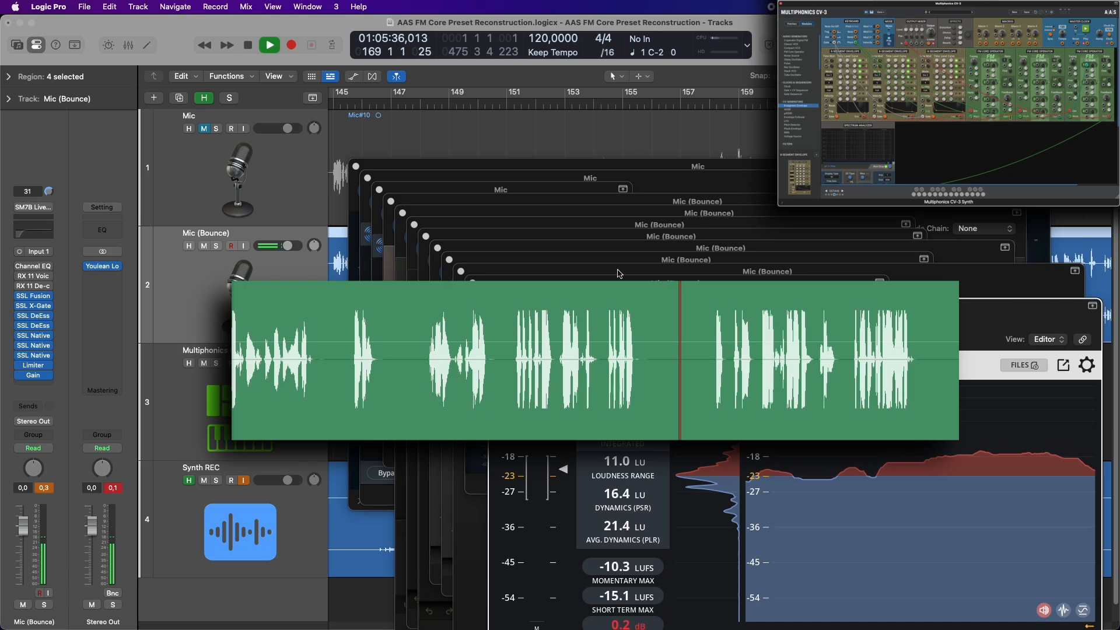